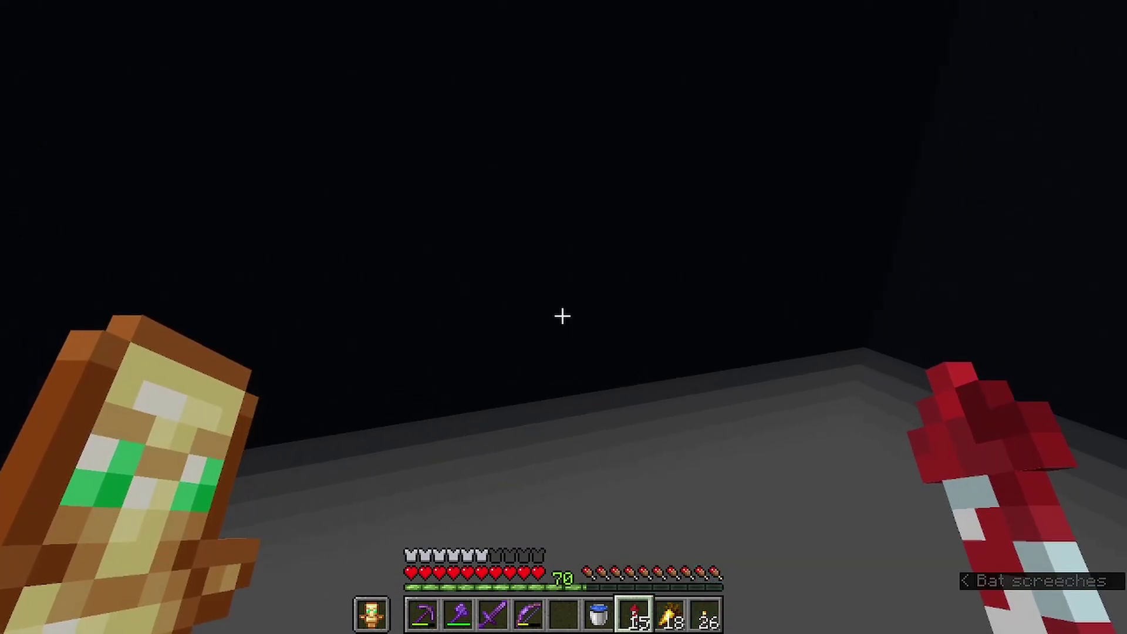
pyautogui.press('w')
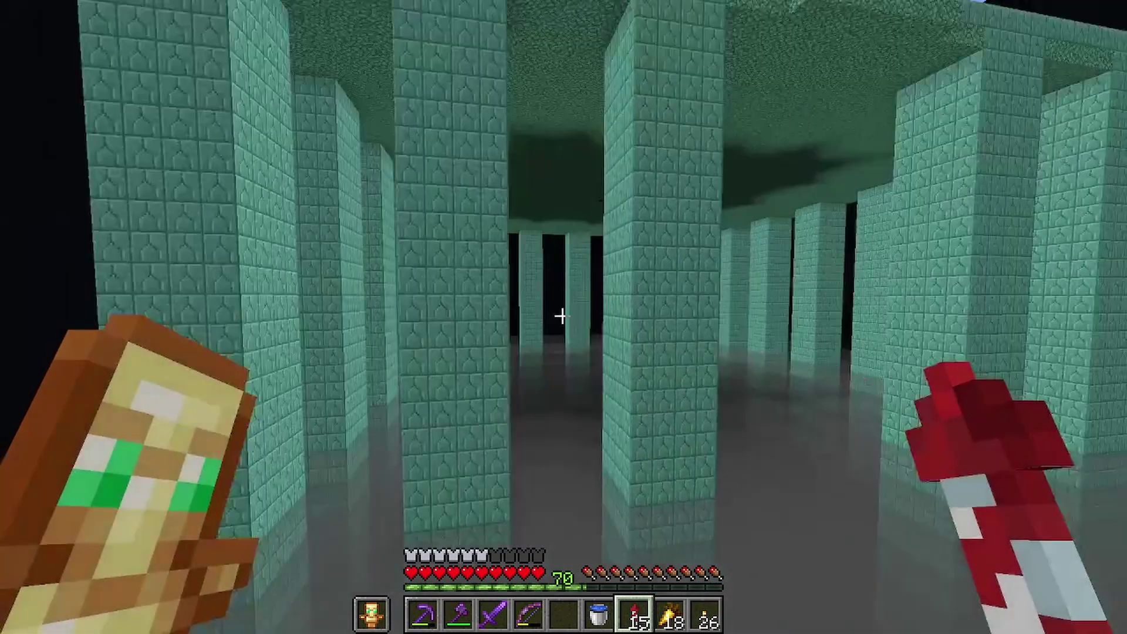
pyautogui.press('w')
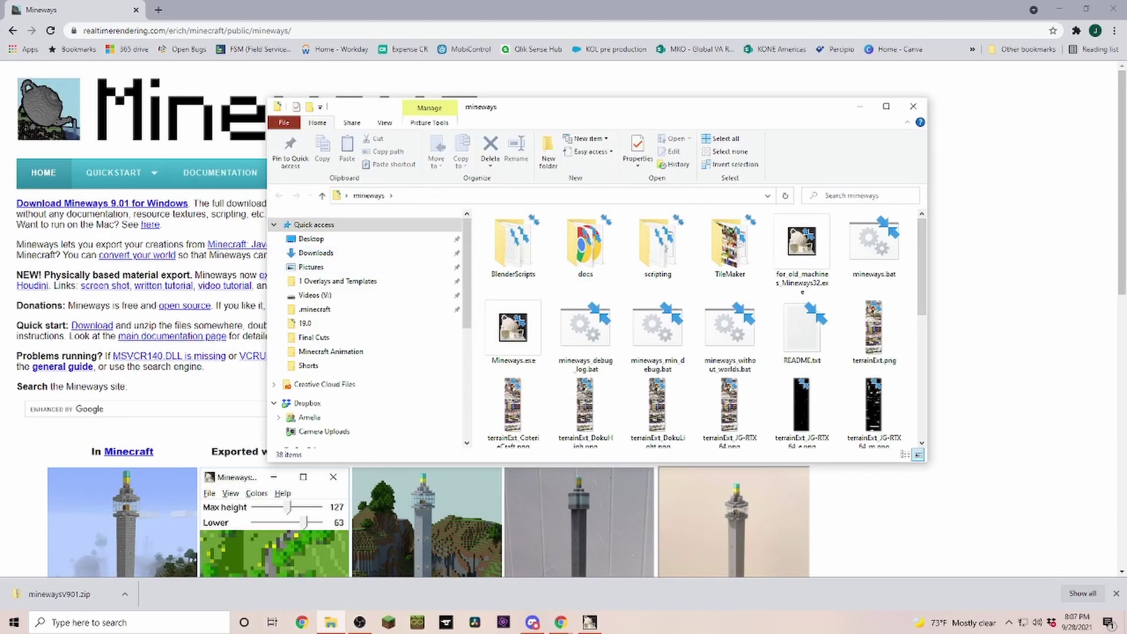
# - Switch to Mineways, open the 1.16 Survival world and jump the map to the player's location
pyautogui.click(330, 622)
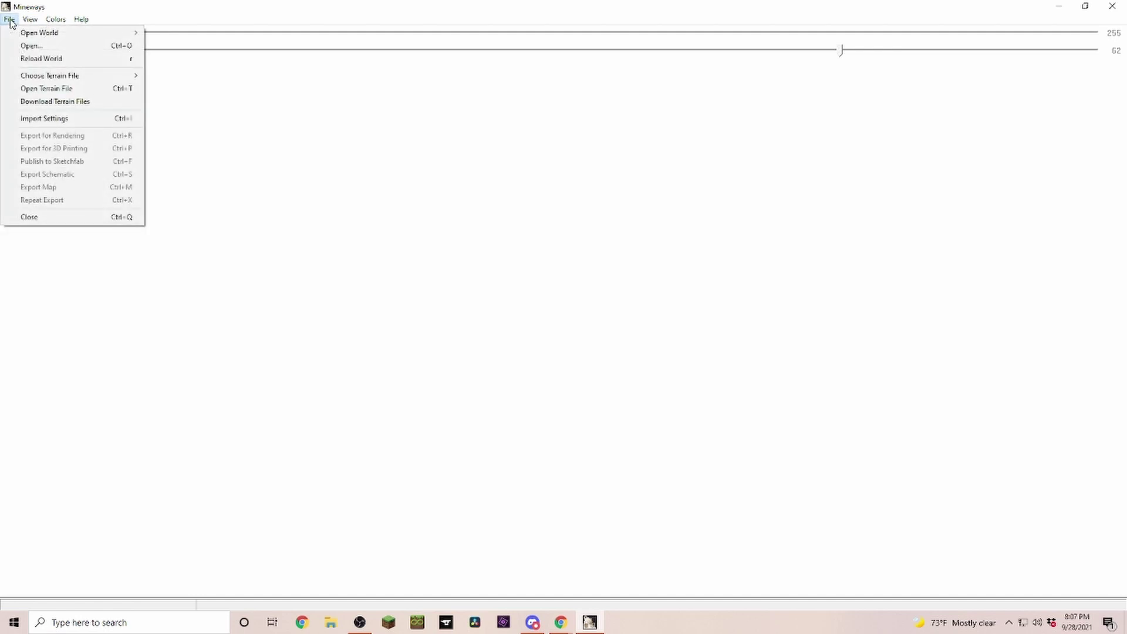
pyautogui.moveTo(41, 37)
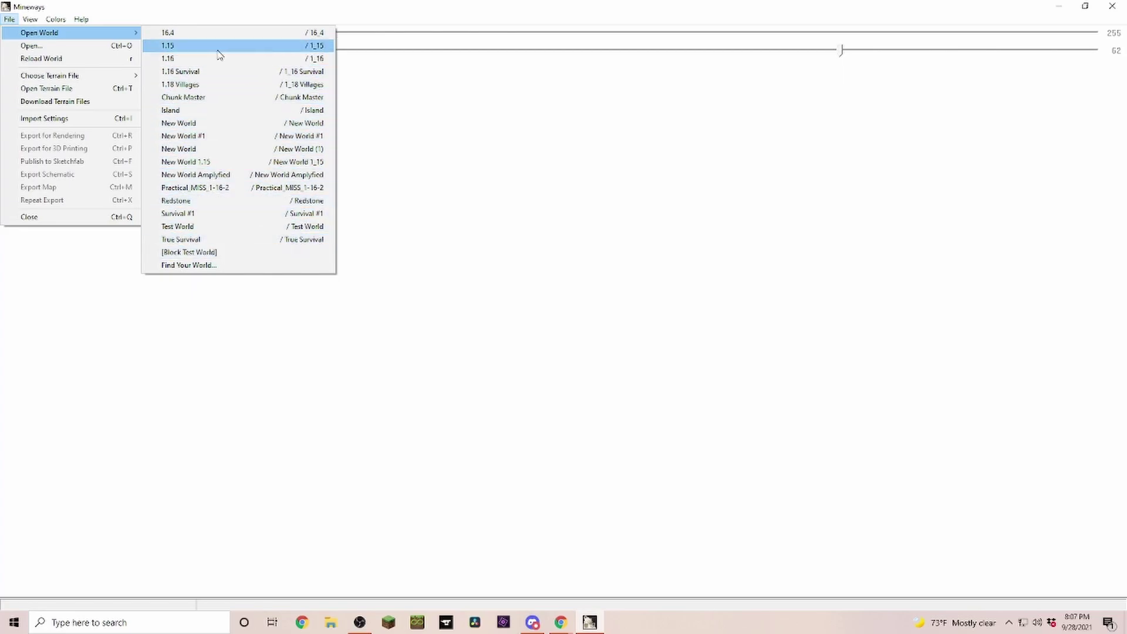
pyautogui.click(235, 72)
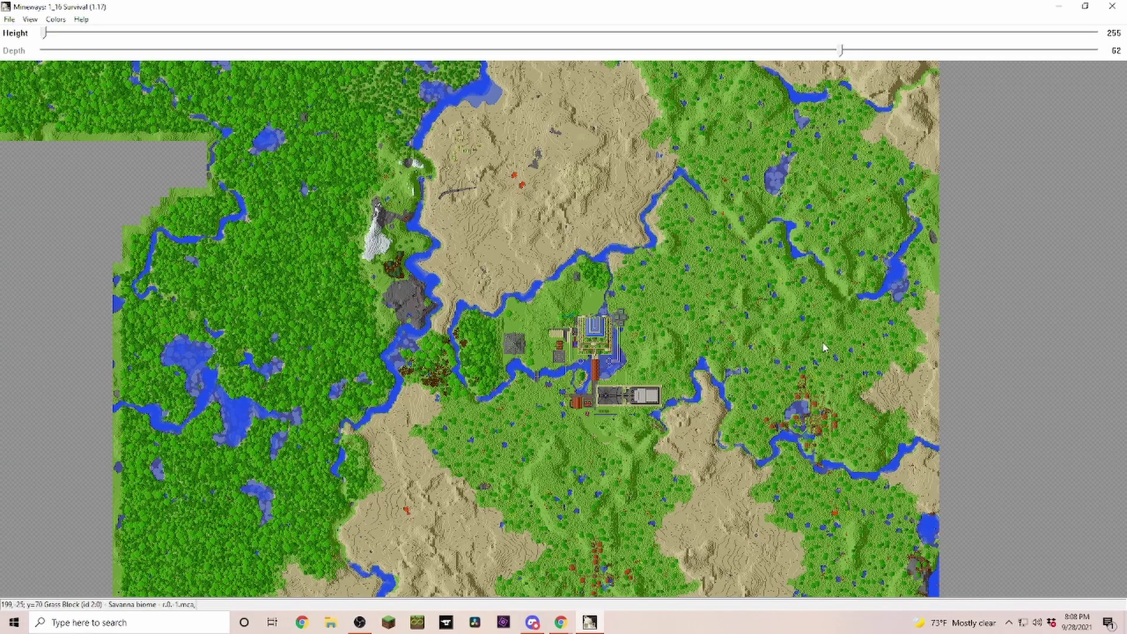
pyautogui.click(30, 19)
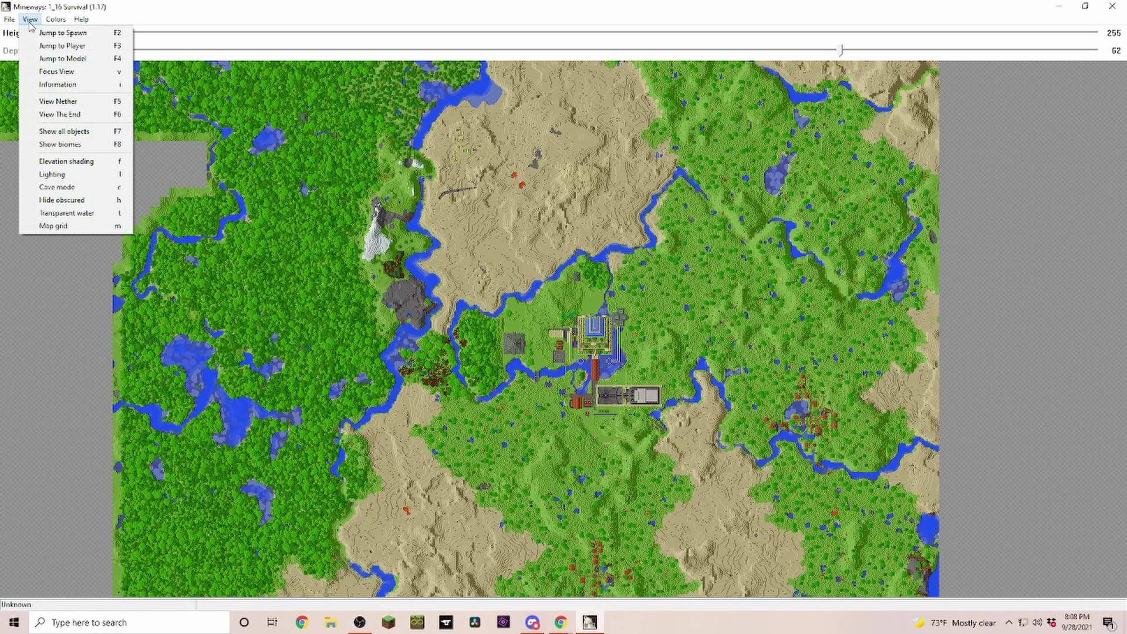
pyautogui.click(76, 47)
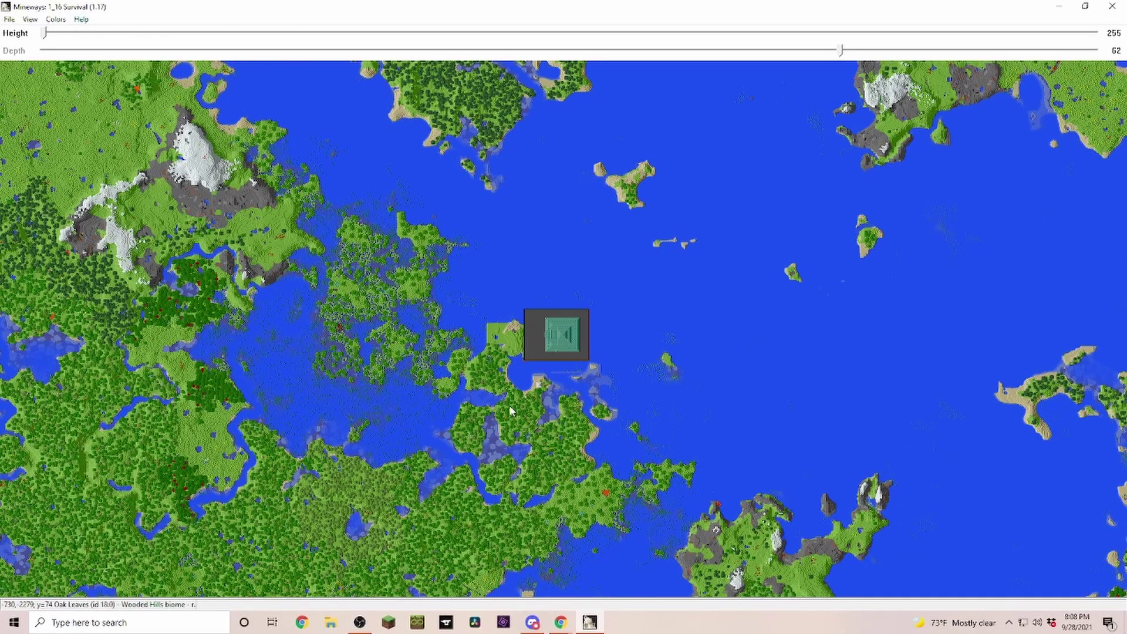
# - Examine the world map's terrain south and southwest of the prismarine build, and inspect the build itself up close
pyautogui.moveTo(510, 407); pyautogui.dragTo(739, 219)
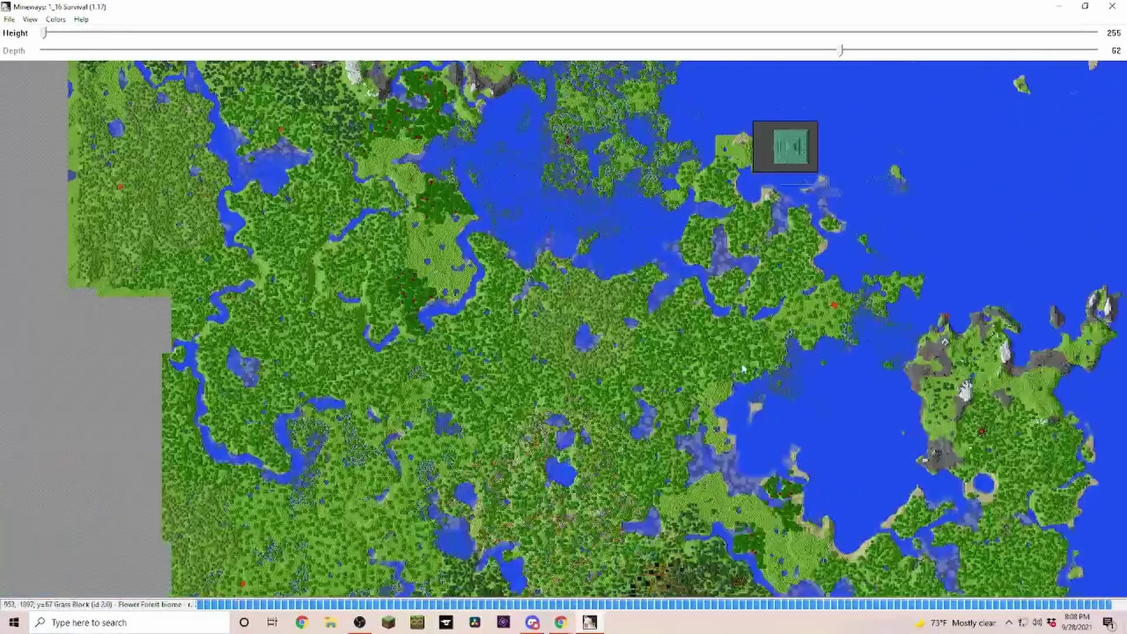
pyautogui.moveTo(743, 369); pyautogui.dragTo(699, 257)
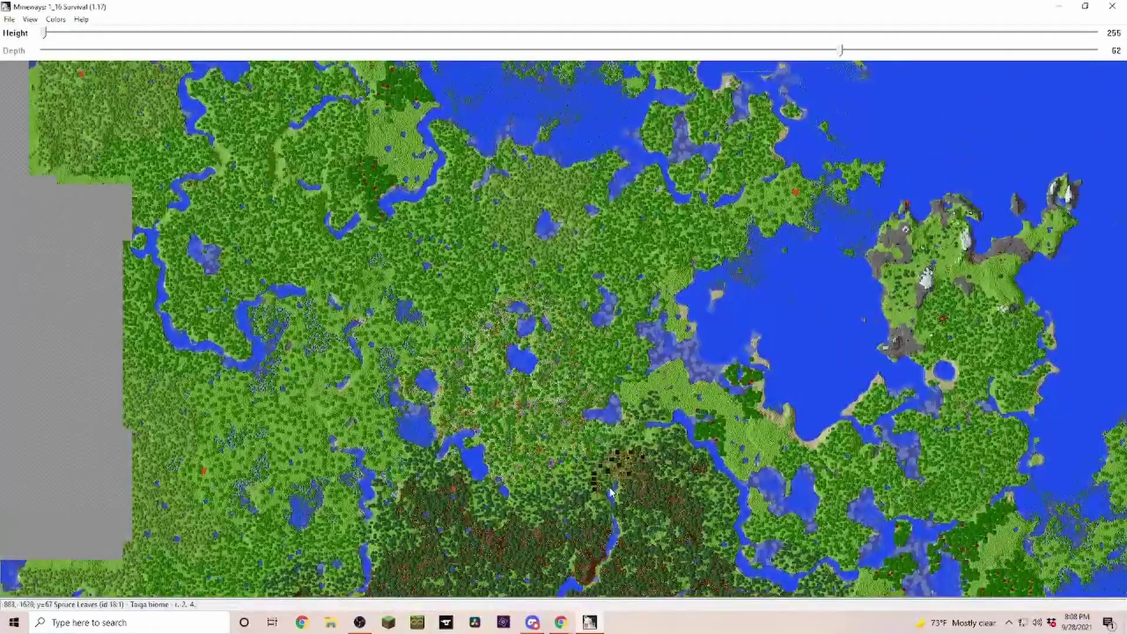
pyautogui.moveTo(632, 518); pyautogui.dragTo(605, 326)
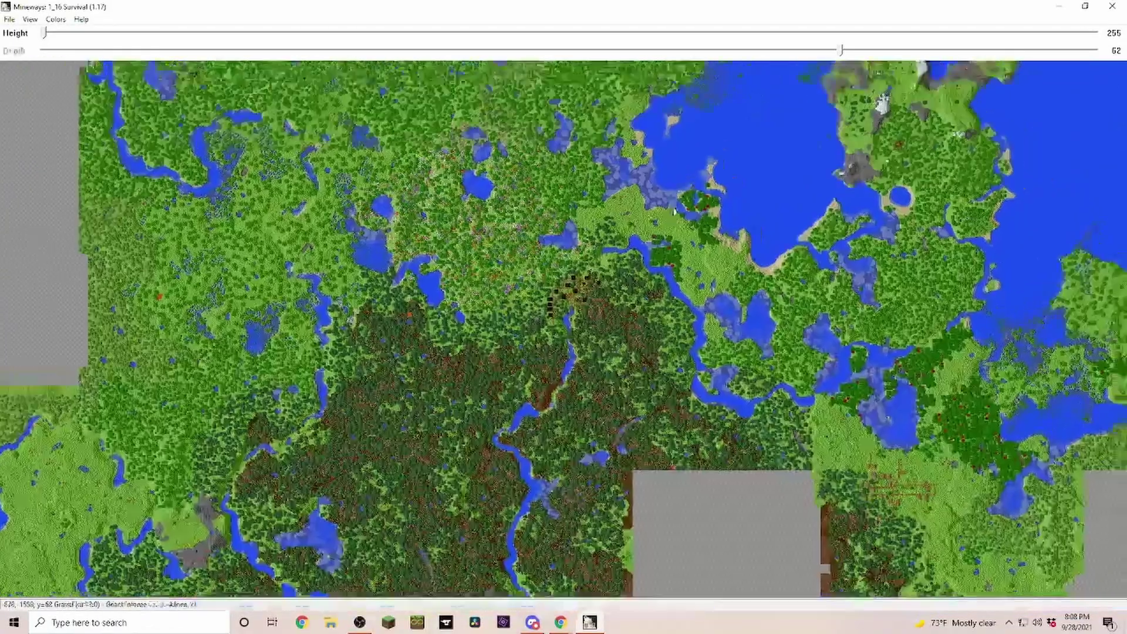
pyautogui.moveTo(675, 210); pyautogui.dragTo(618, 419)
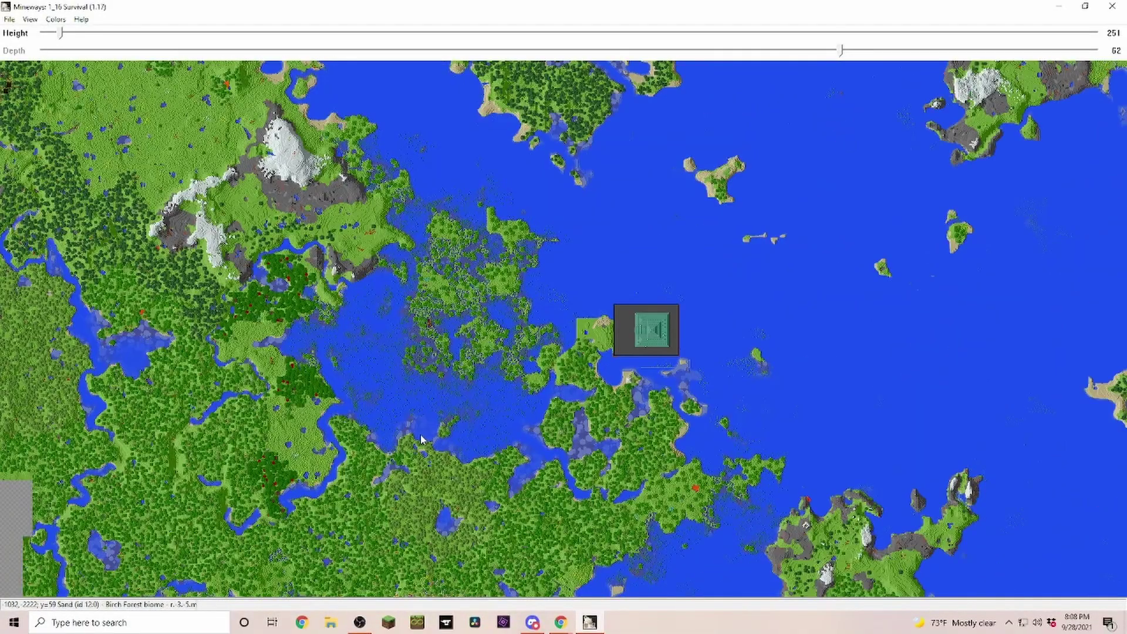
pyautogui.moveTo(387, 436); pyautogui.dragTo(731, 103)
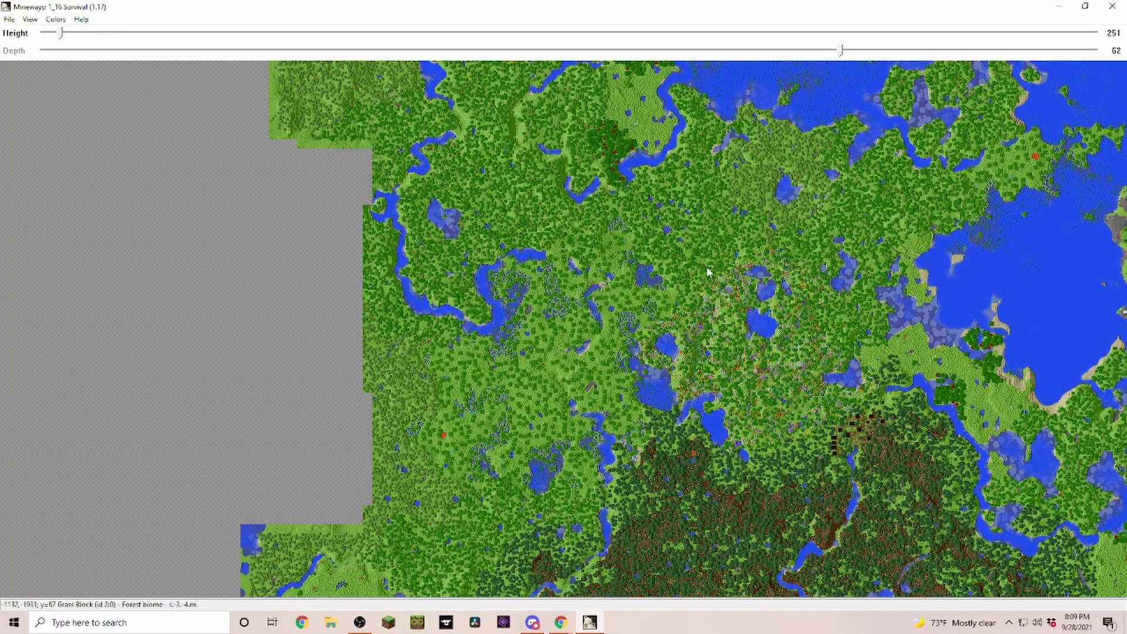
pyautogui.moveTo(631, 473)
pyautogui.mouseDown()
pyautogui.moveTo(713, 321)
pyautogui.moveTo(619, 489)
pyautogui.mouseUp()
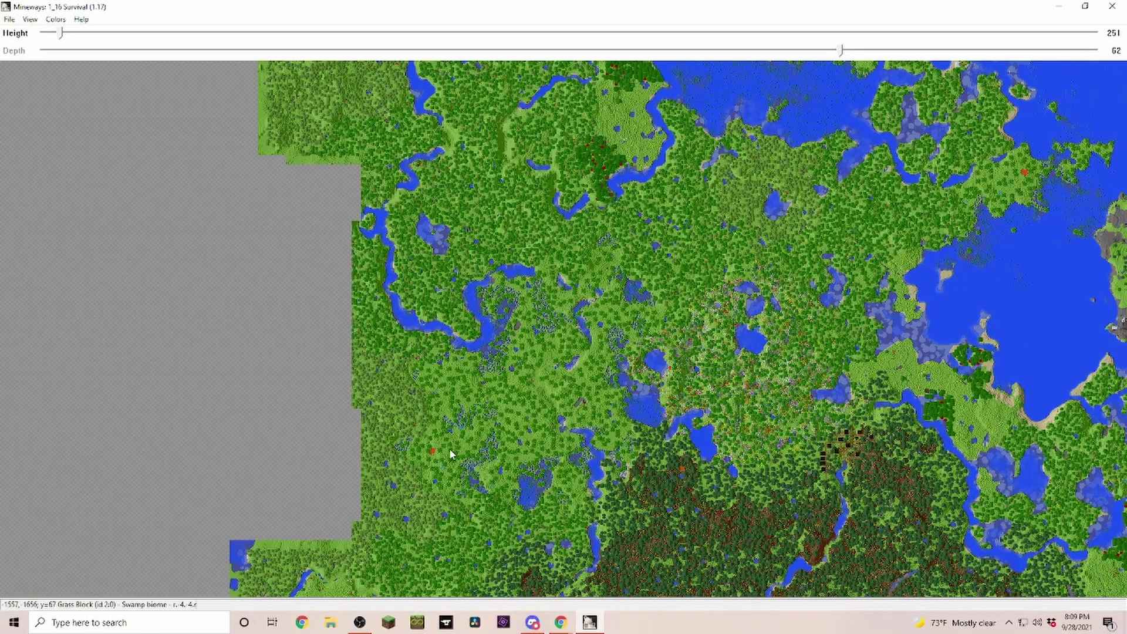
pyautogui.moveTo(849, 516); pyautogui.dragTo(261, 340)
pyautogui.moveTo(872, 296); pyautogui.dragTo(861, 295)
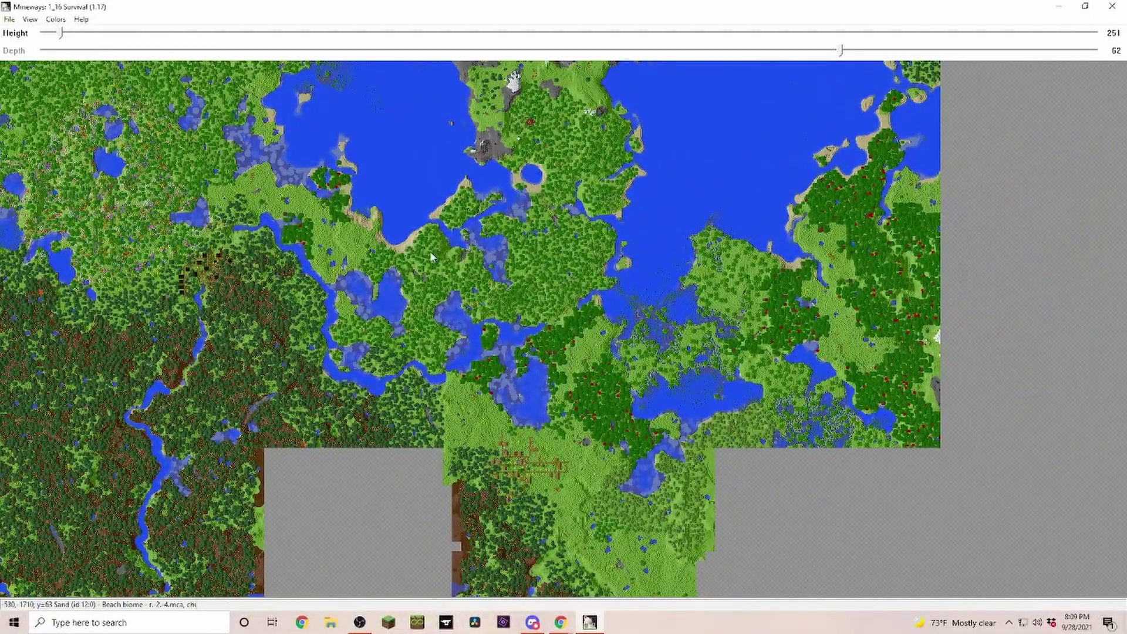
pyautogui.moveTo(432, 256); pyautogui.dragTo(690, 296)
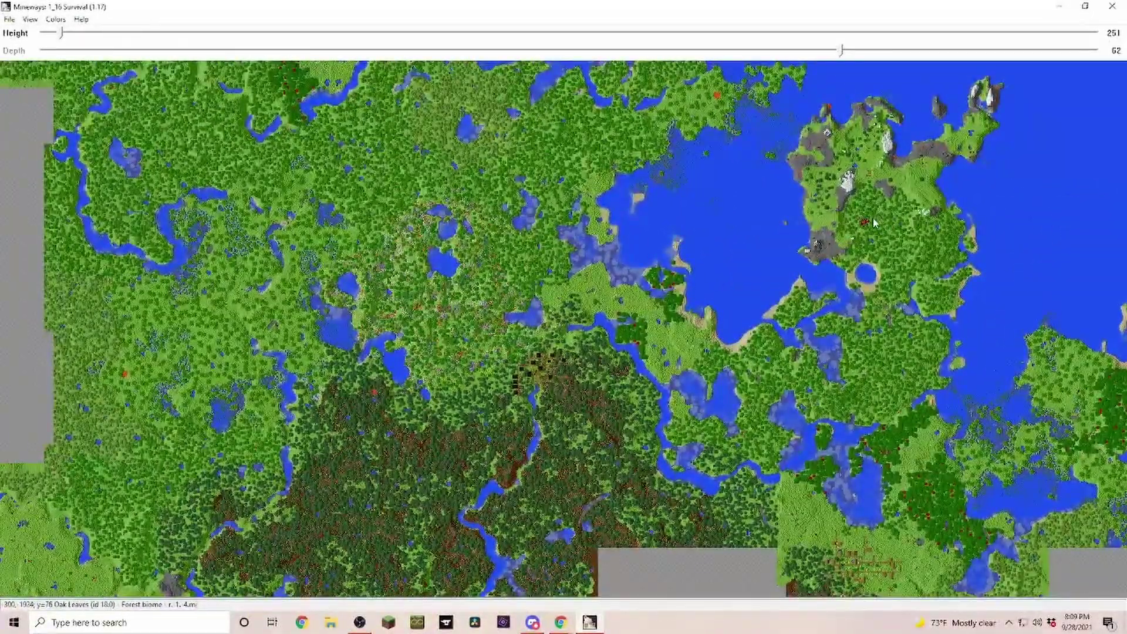
pyautogui.moveTo(422, 346); pyautogui.dragTo(588, 407)
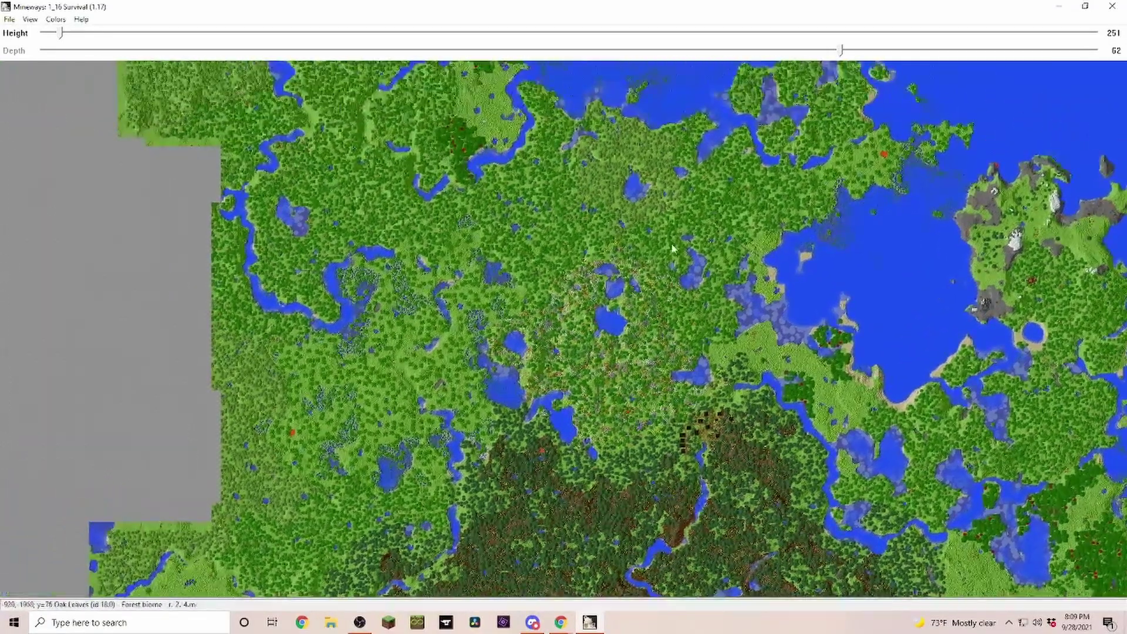
pyautogui.moveTo(874, 139); pyautogui.dragTo(715, 479)
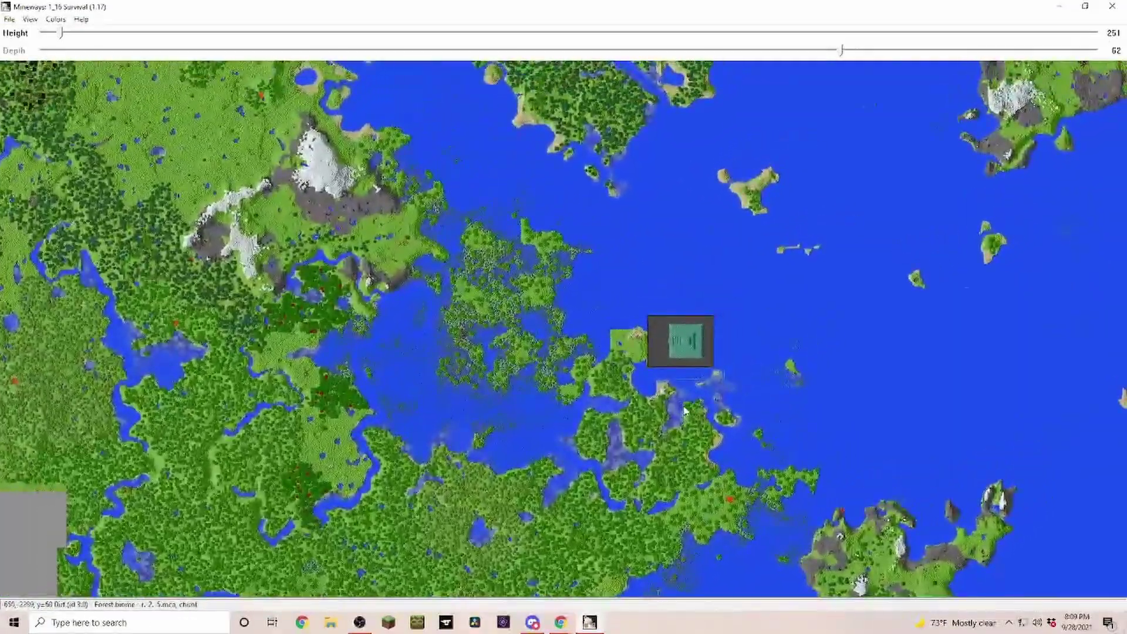
pyautogui.scroll(5, 669, 352)
pyautogui.moveTo(731, 317); pyautogui.dragTo(662, 384)
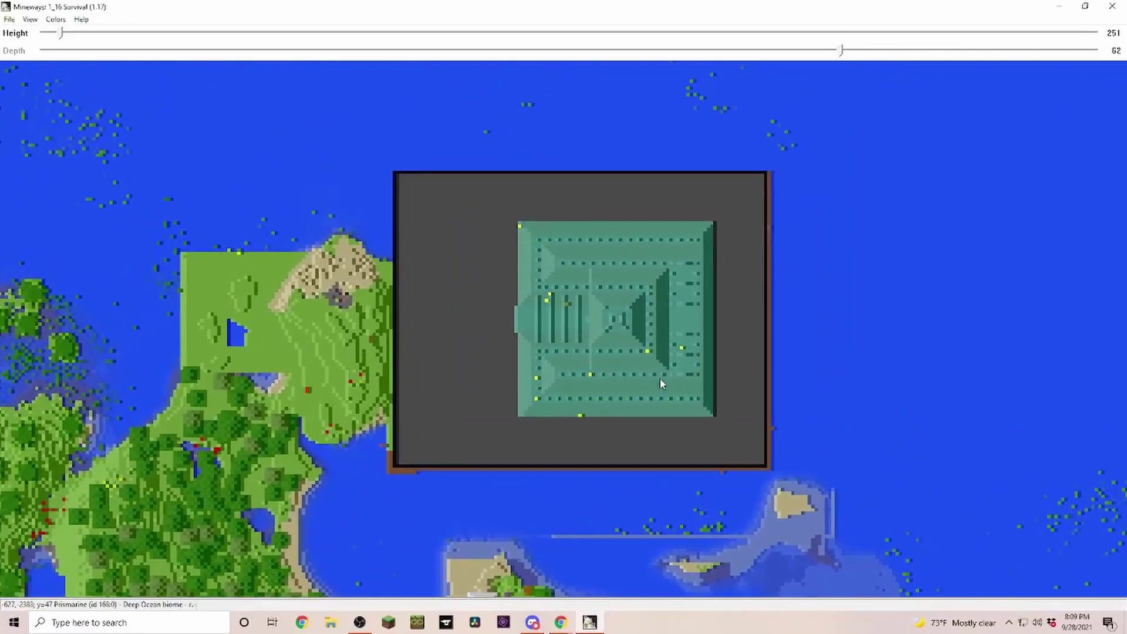
pyautogui.scroll(-2, 651, 351)
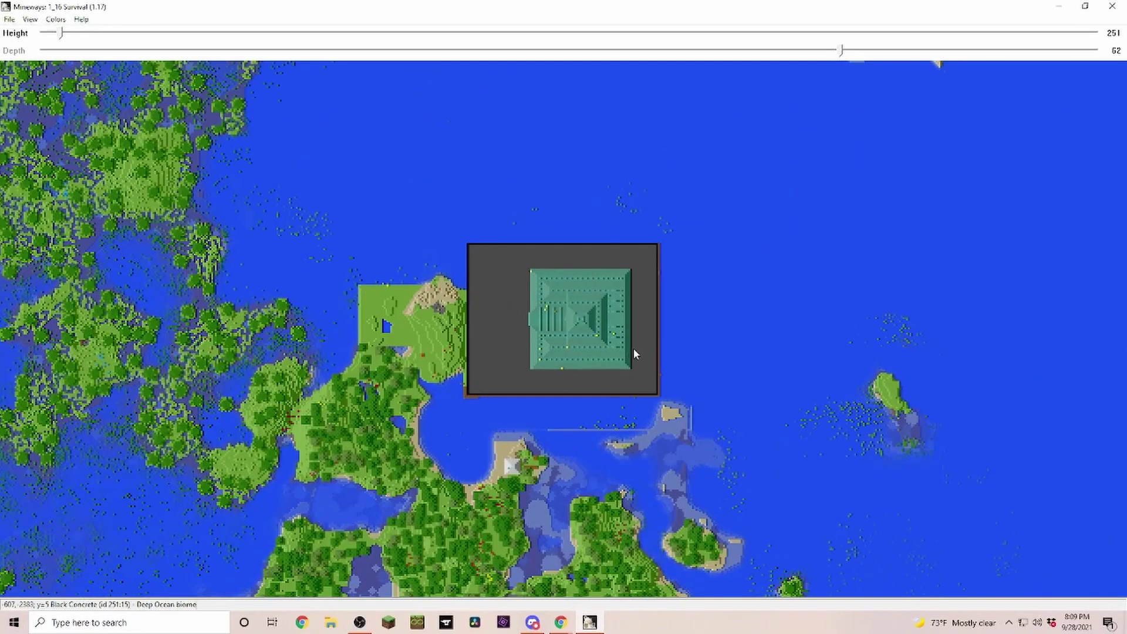
pyautogui.moveTo(593, 446); pyautogui.dragTo(641, 406)
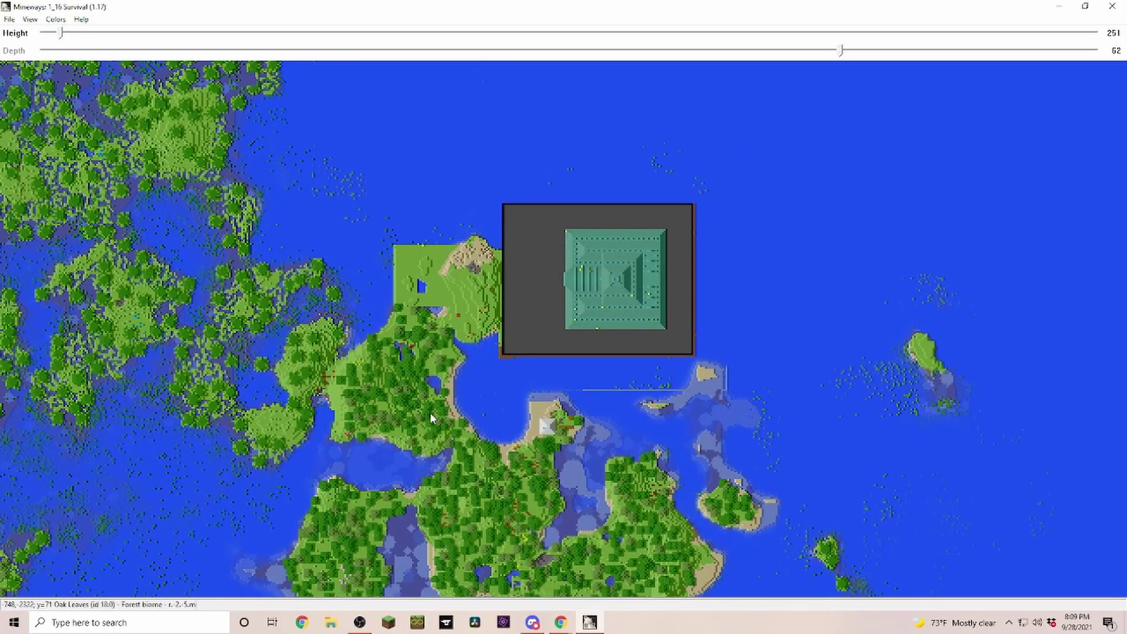
pyautogui.scroll(-3, 589, 389)
# - Turn on Cave mode and examine the tunnels and mineshafts beneath the terrain southwest of the prismarine build
pyautogui.click(30, 19)
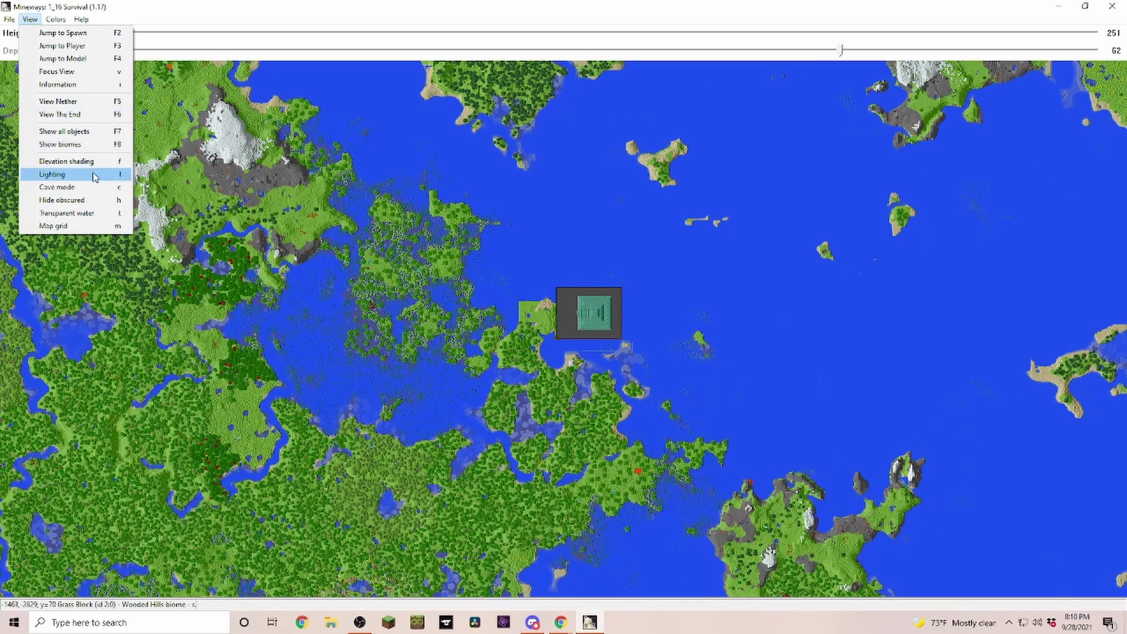
pyautogui.click(30, 21)
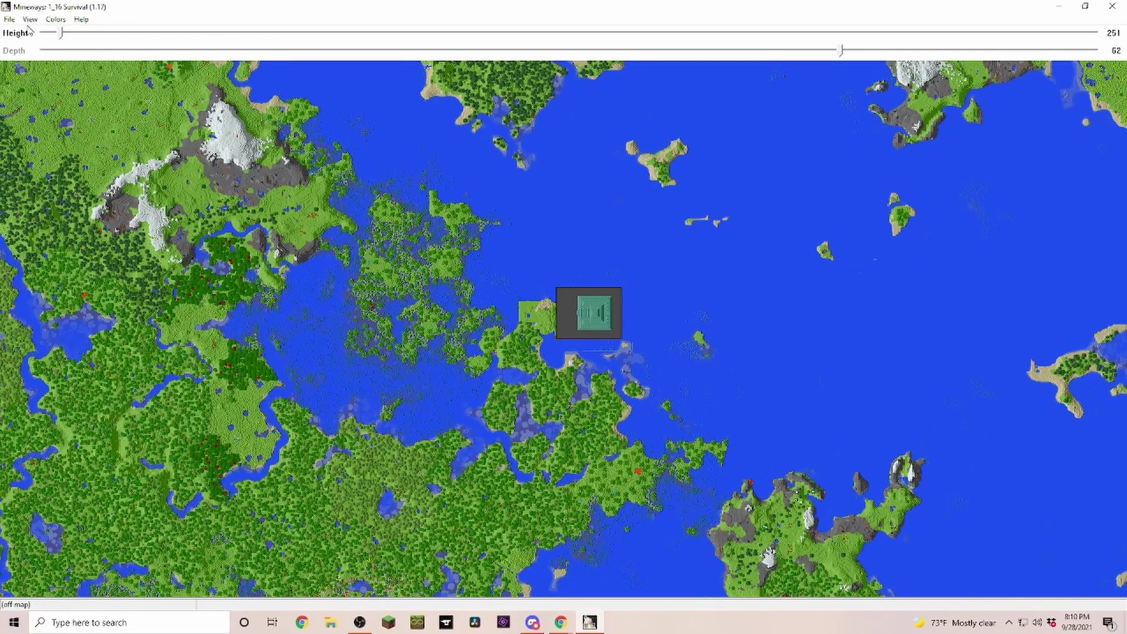
pyautogui.click(30, 19)
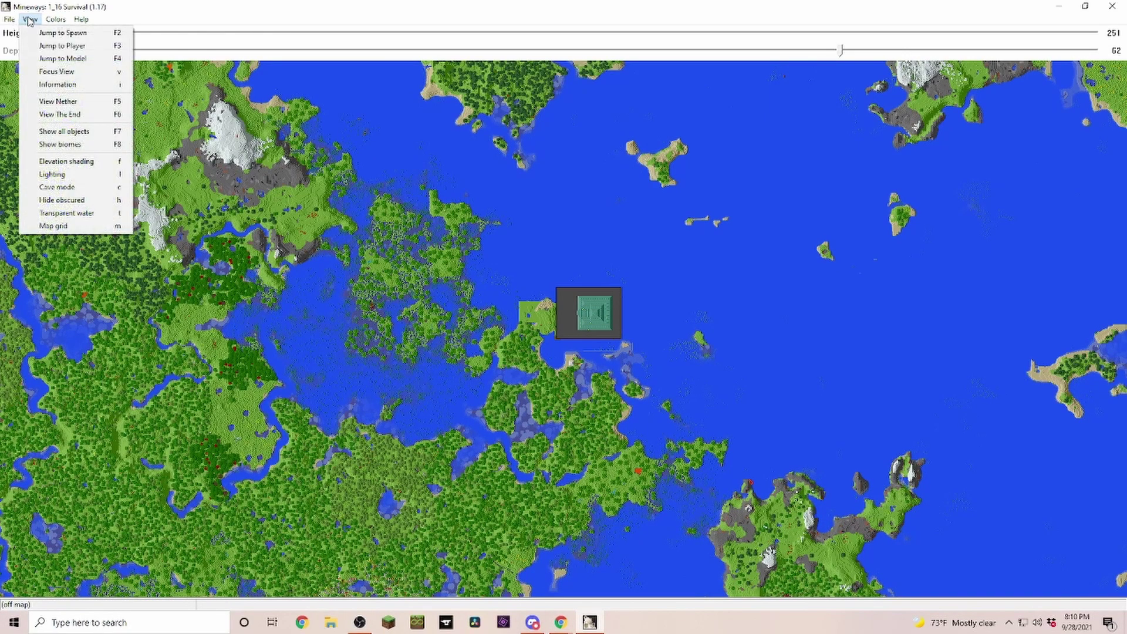
pyautogui.click(68, 188)
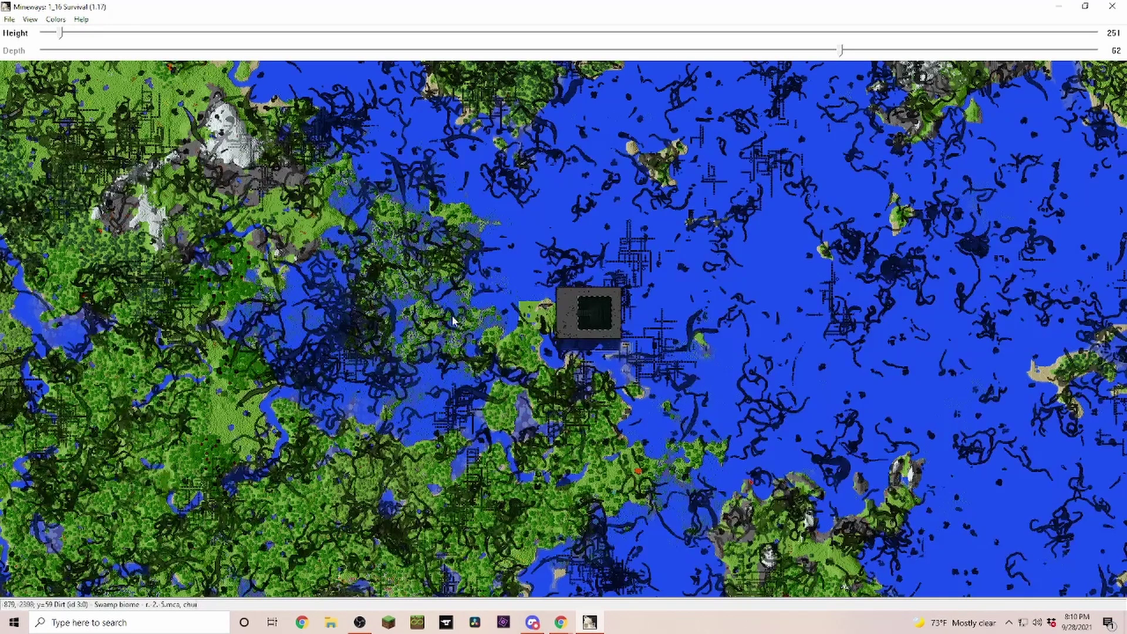
pyautogui.moveTo(558, 481); pyautogui.dragTo(627, 451)
pyautogui.scroll(5, 525, 370)
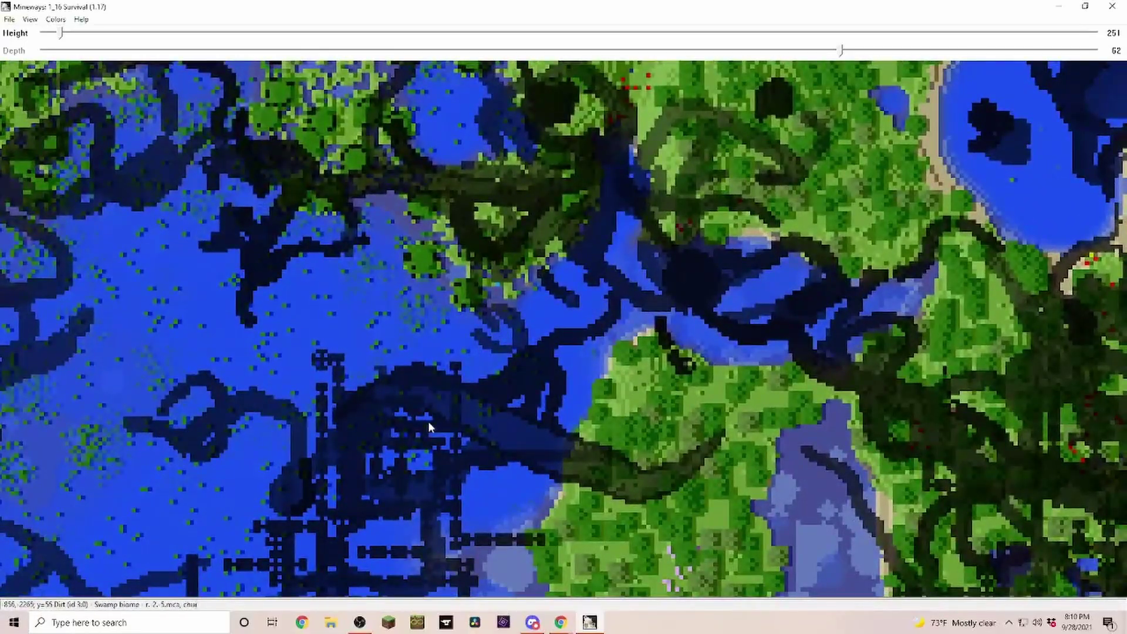
pyautogui.scroll(-5, 621, 414)
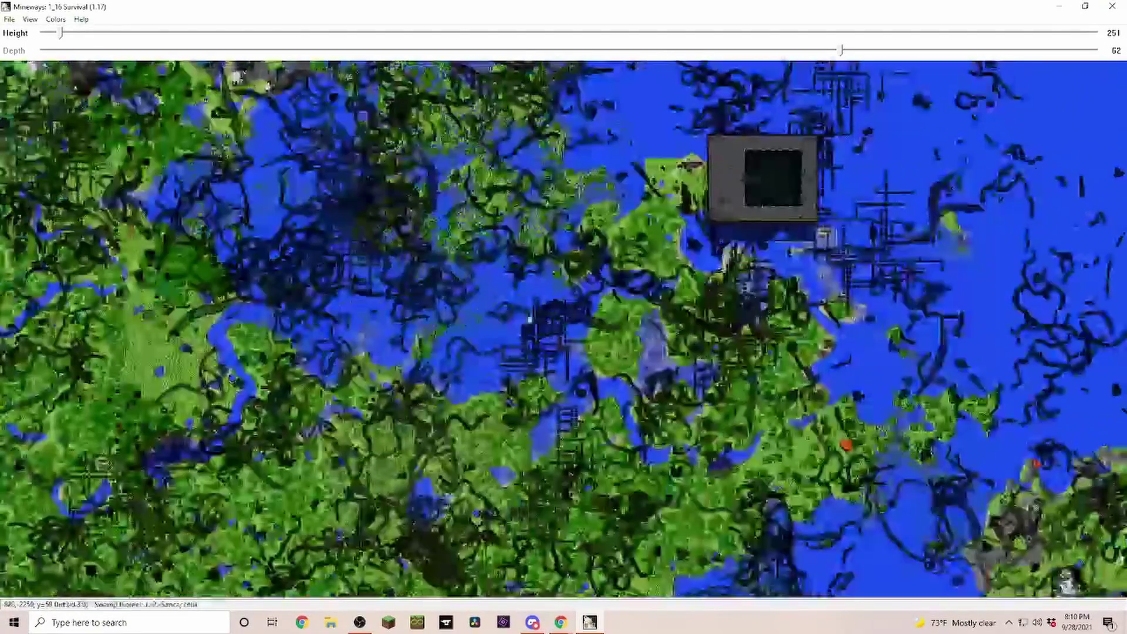
pyautogui.moveTo(700, 217); pyautogui.dragTo(482, 369)
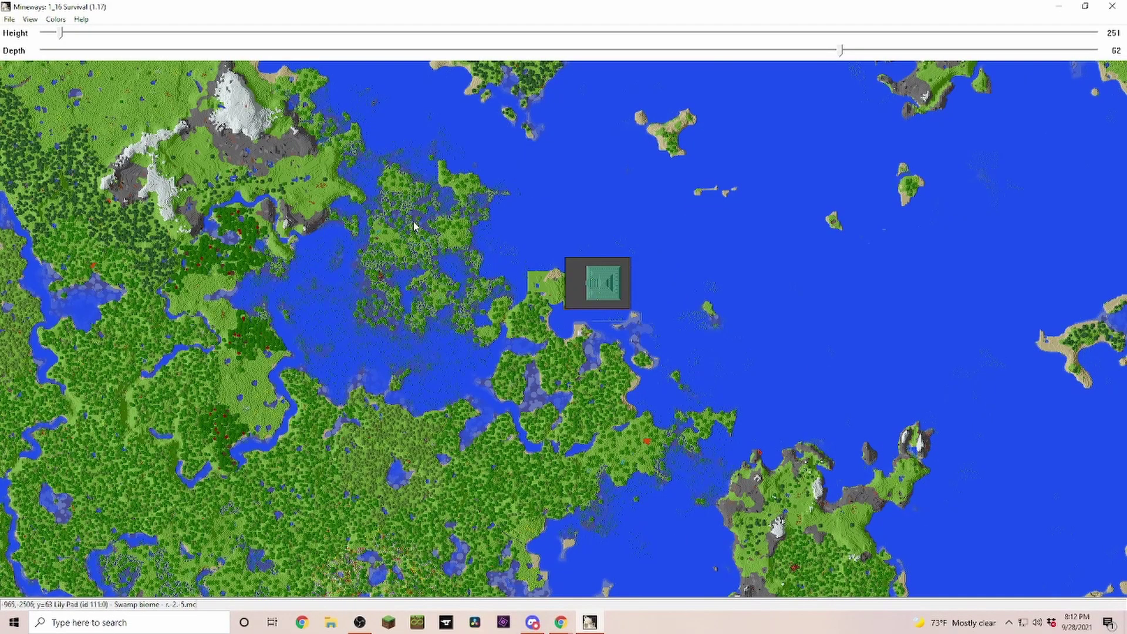
# - Select a wide rectangular area of ocean and forest around the prismarine build and set the depth to 0
pyautogui.moveTo(386, 164); pyautogui.dragTo(814, 419, button='right')
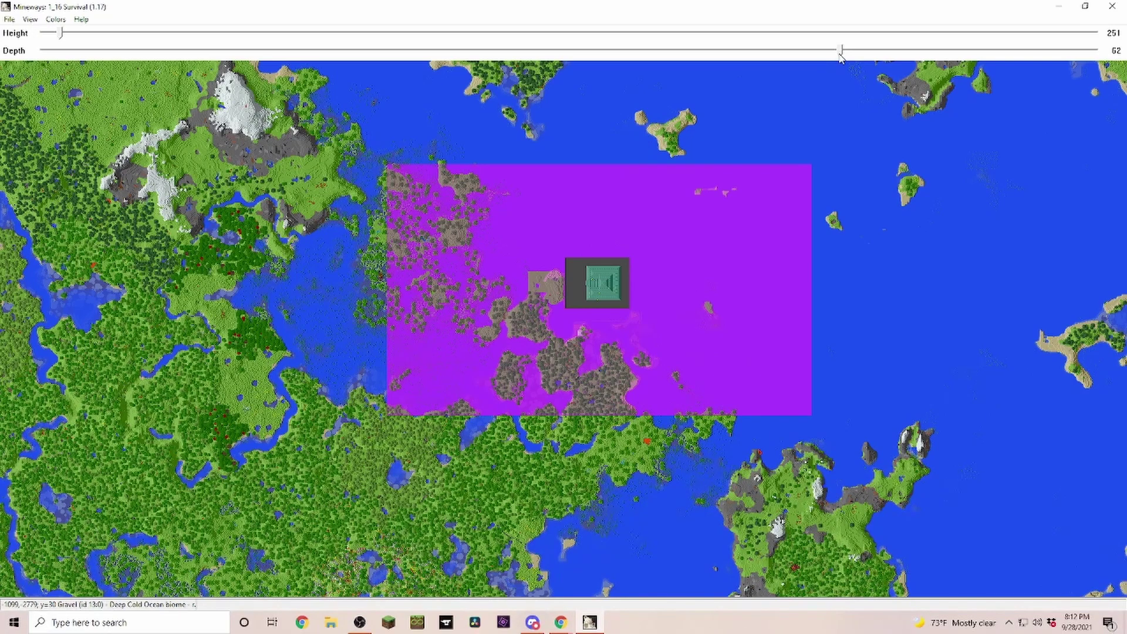
pyautogui.moveTo(841, 53); pyautogui.dragTo(1101, 54)
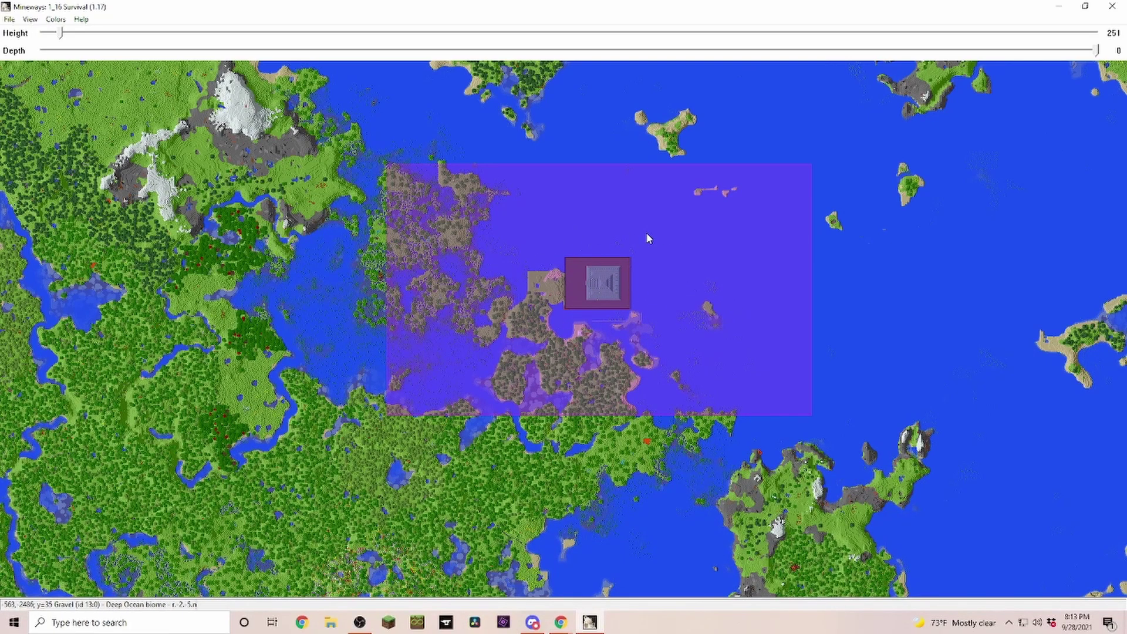
pyautogui.moveTo(490, 218); pyautogui.dragTo(511, 200)
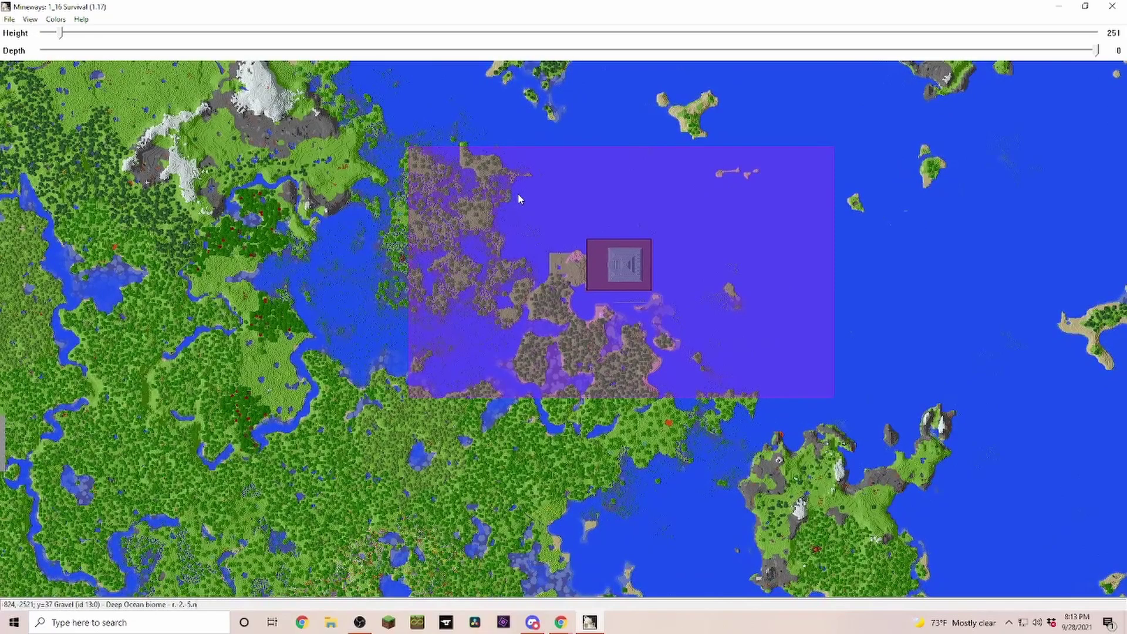
pyautogui.moveTo(517, 192)
pyautogui.mouseDown(button='right')
pyautogui.moveTo(598, 308)
pyautogui.moveTo(610, 303)
pyautogui.mouseUp(button='right')
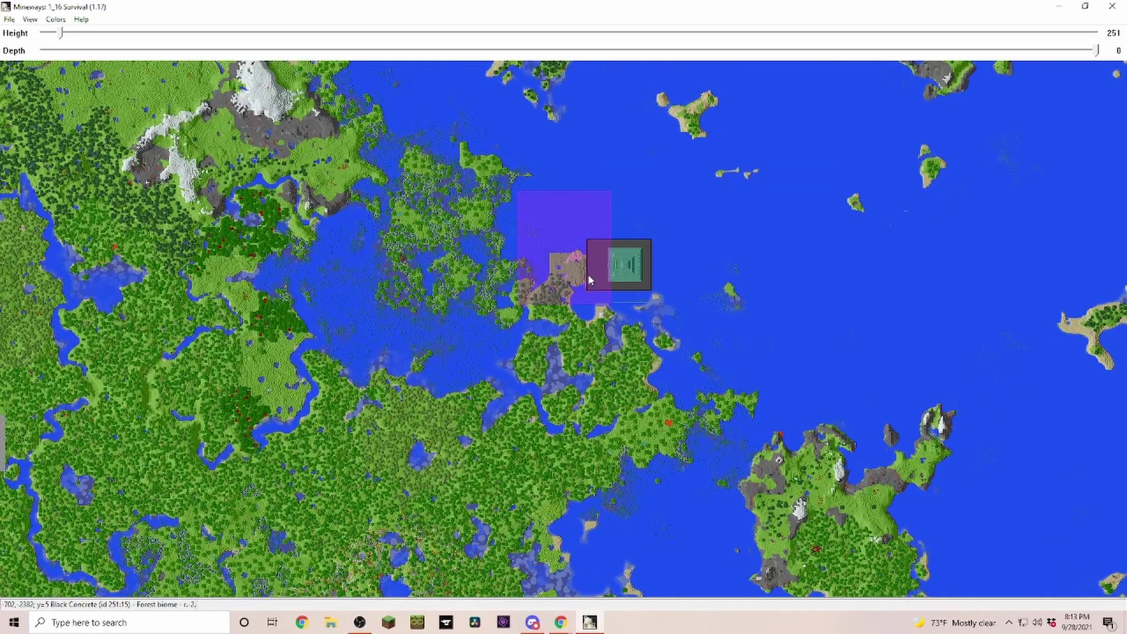
pyautogui.rightClick(712, 203)
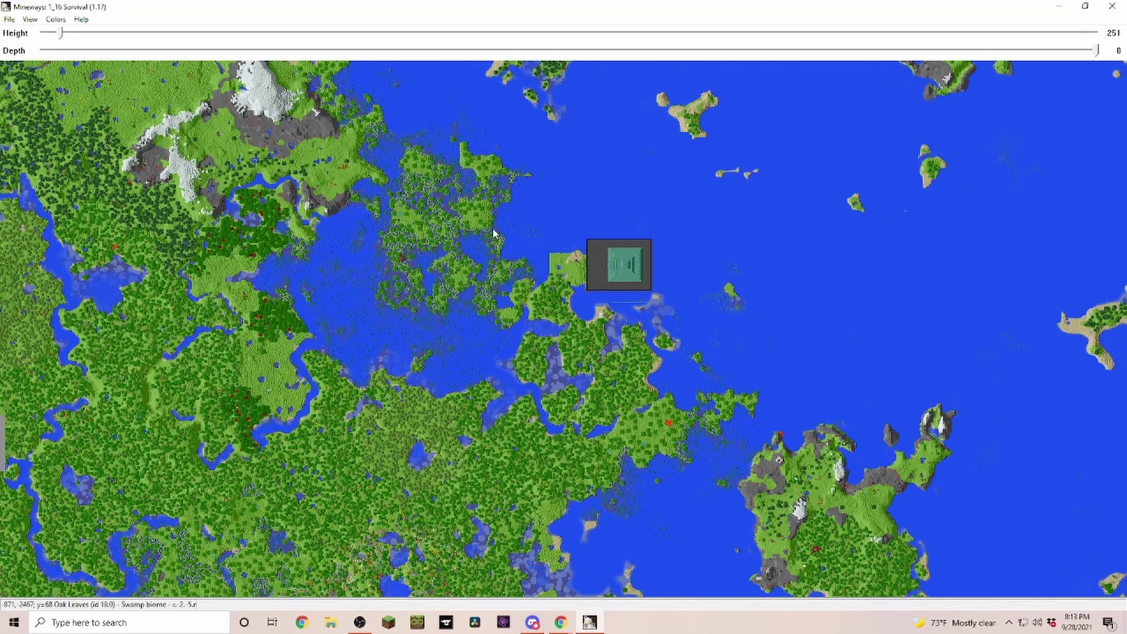
pyautogui.moveTo(493, 189); pyautogui.dragTo(829, 393, button='right')
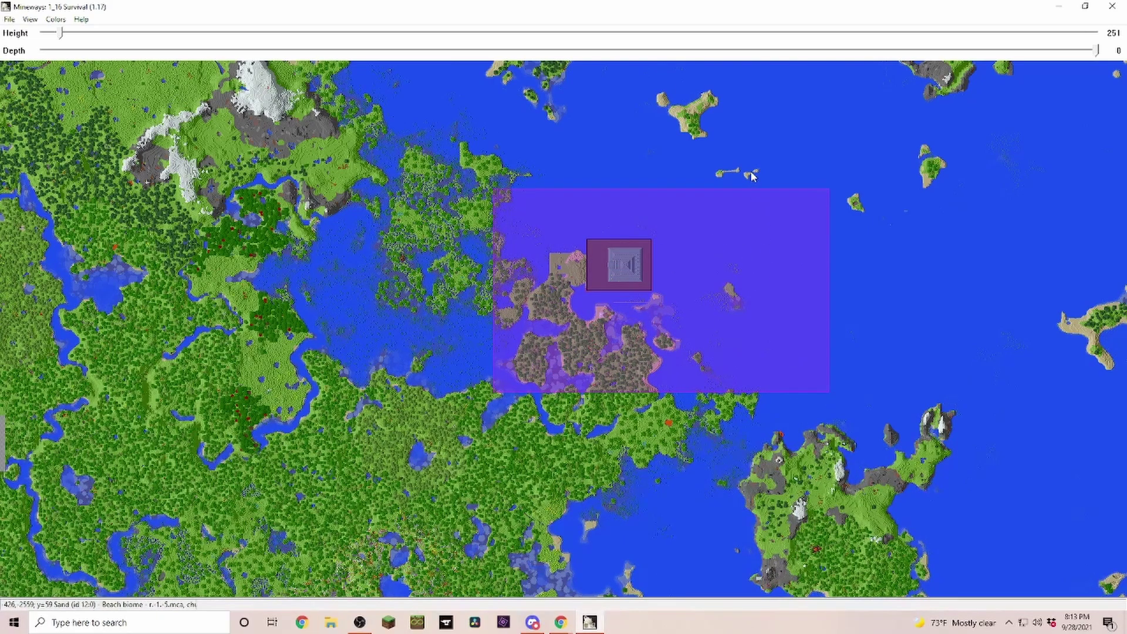
pyautogui.rightClick(633, 286)
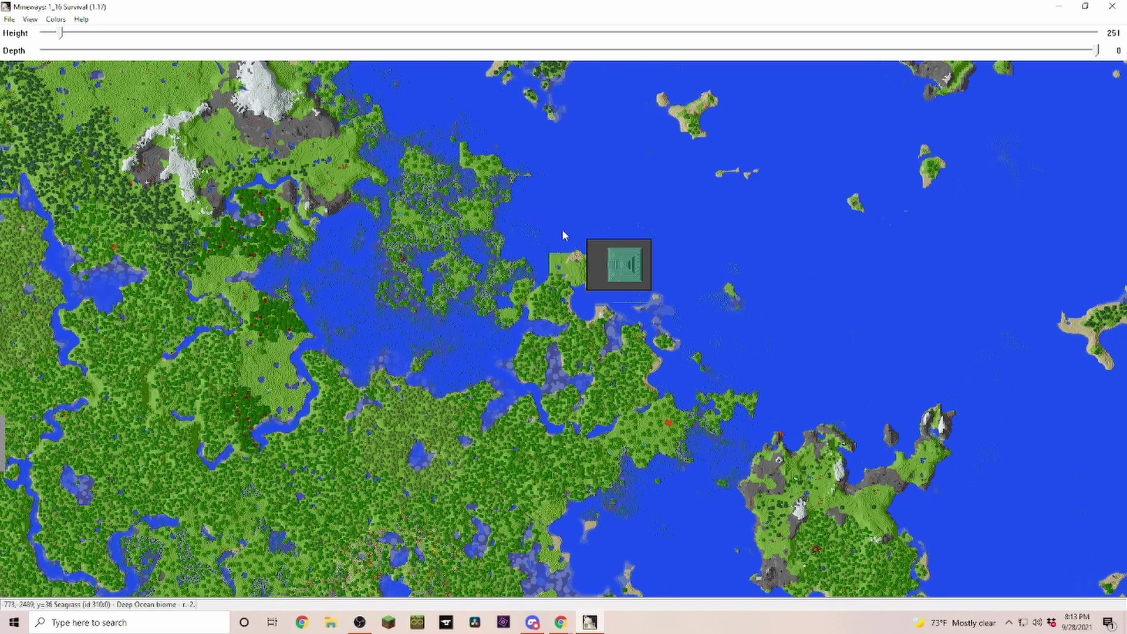
# - Select a smaller rectangle enclosing the prismarine build, its dark platform and a narrow margin of surrounding terrain
pyautogui.moveTo(548, 214); pyautogui.dragTo(692, 320, button='right')
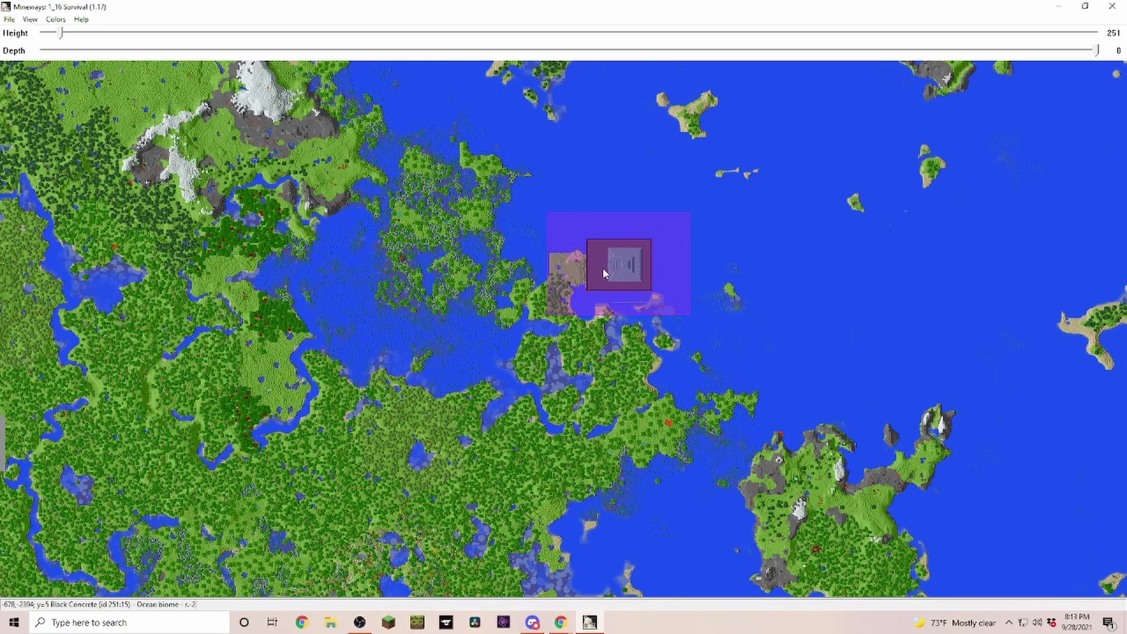
# - Try several larger map selections, settling on a rectangle about 340 by 255 blocks around the prismarine build with ocean and nearby coastline
pyautogui.rightClick(754, 252)
pyautogui.moveTo(539, 202); pyautogui.dragTo(692, 362, button='right')
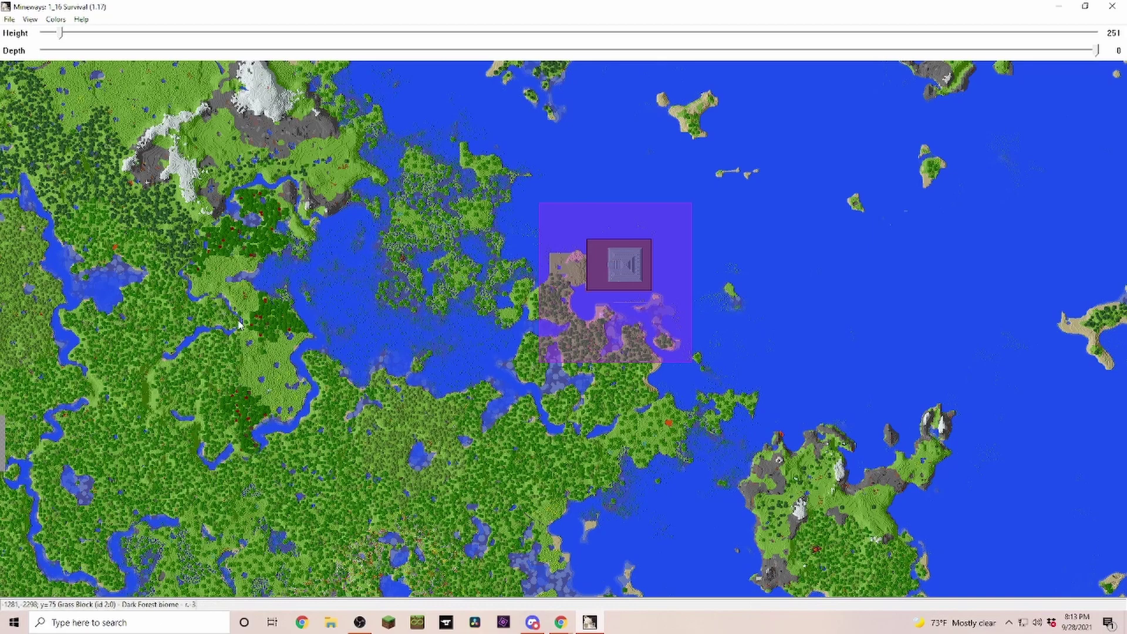
pyautogui.moveTo(124, 140); pyautogui.dragTo(714, 525, button='right')
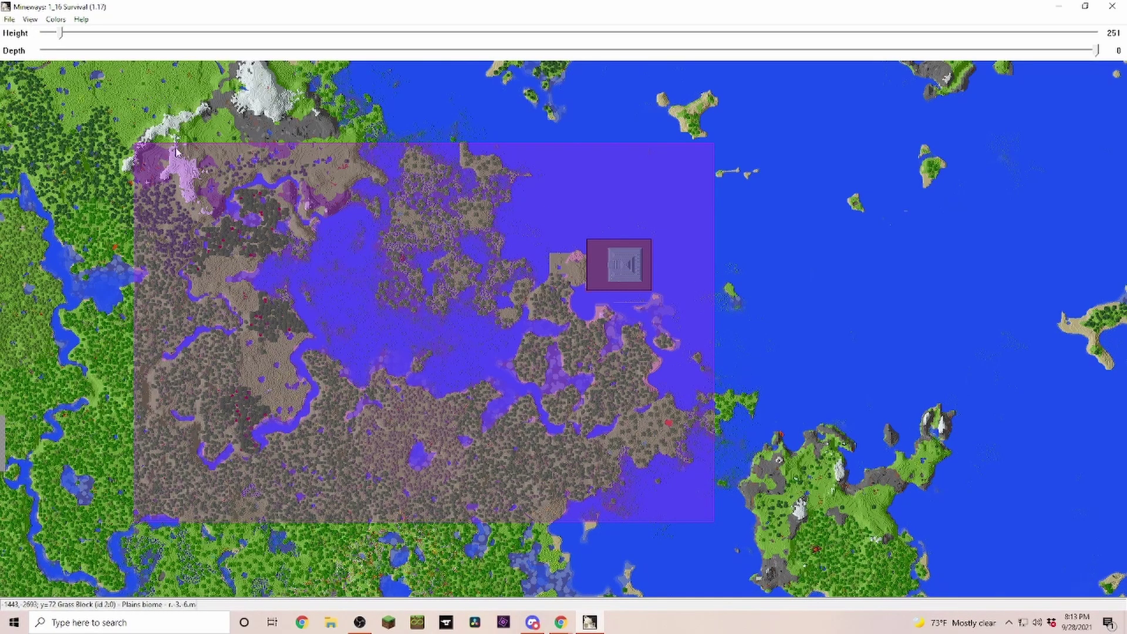
pyautogui.moveTo(154, 93); pyautogui.dragTo(957, 594, button='right')
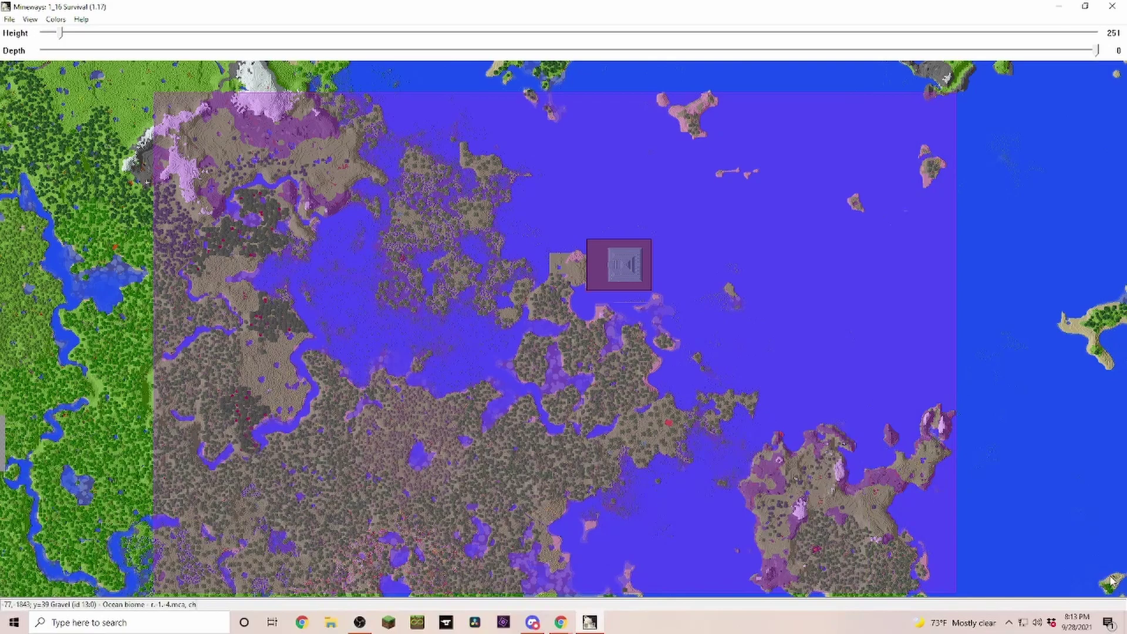
pyautogui.moveTo(1111, 581); pyautogui.dragTo(1110, 579, button='right')
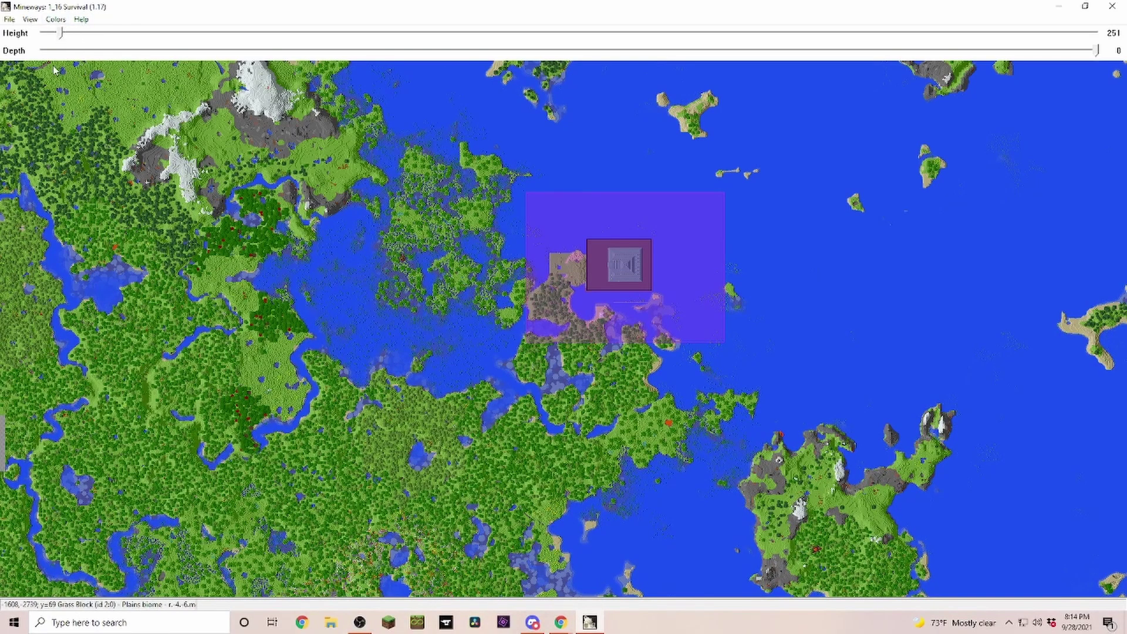
# - Export the selected area for rendering as ocean Monument.obj, with full color texture patterns, separate types and 1000 mm blocks
pyautogui.click(9, 20)
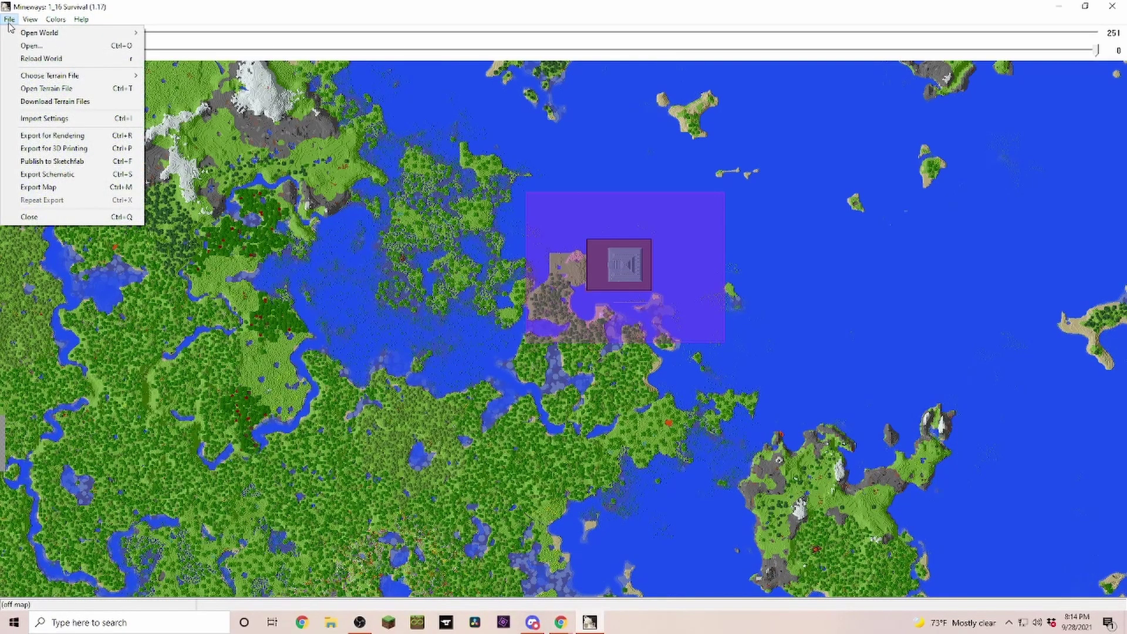
pyautogui.click(10, 19)
pyautogui.click(9, 20)
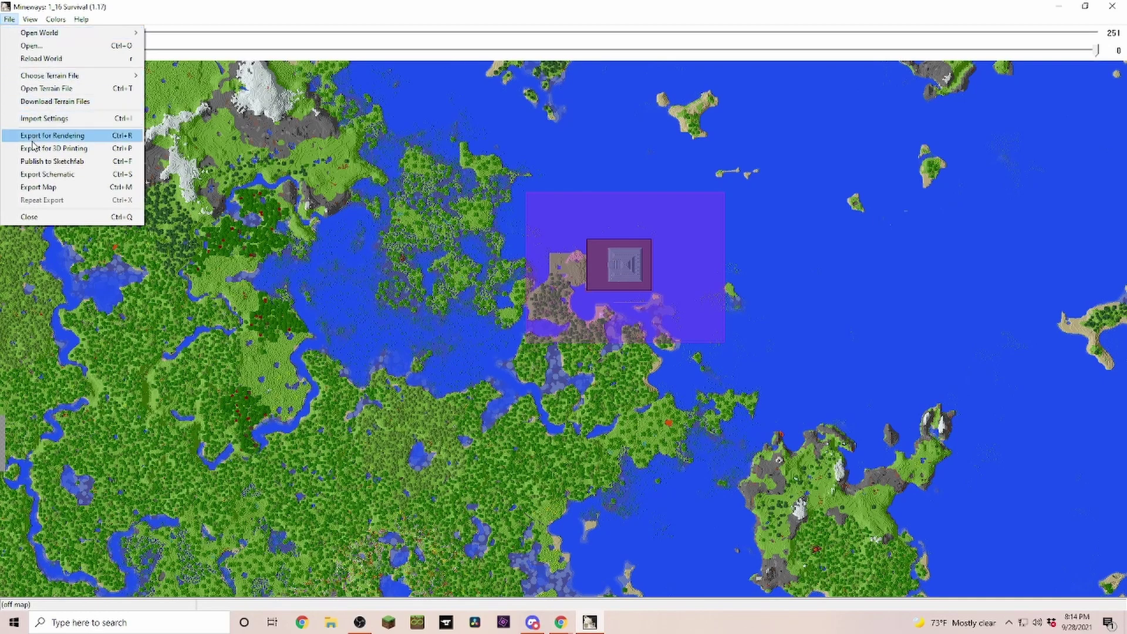
pyautogui.click(54, 138)
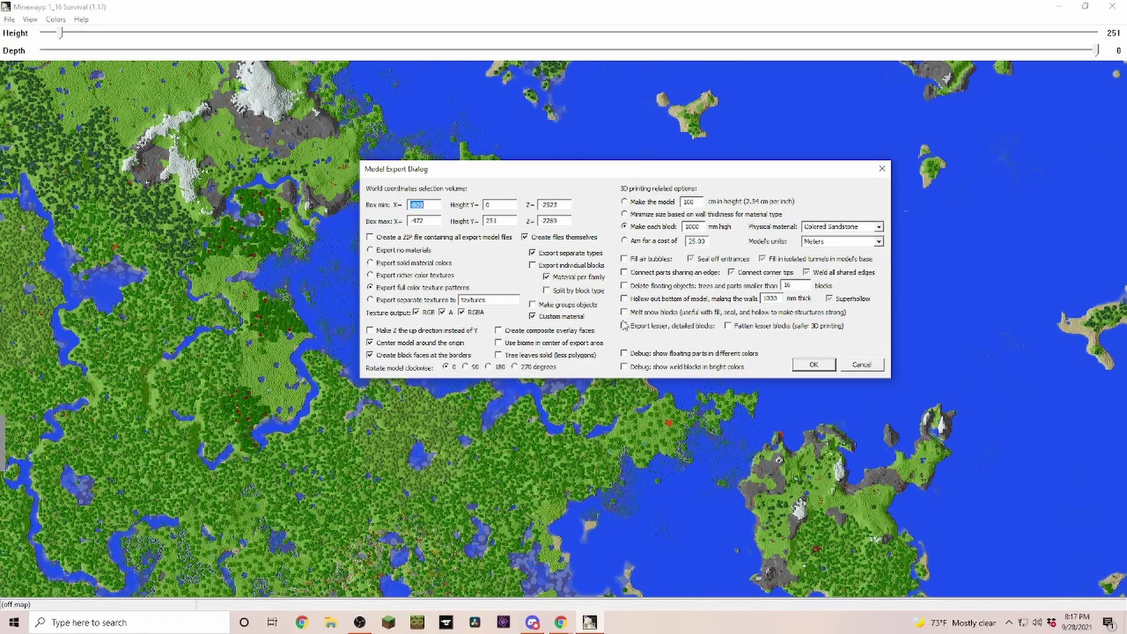
pyautogui.click(814, 366)
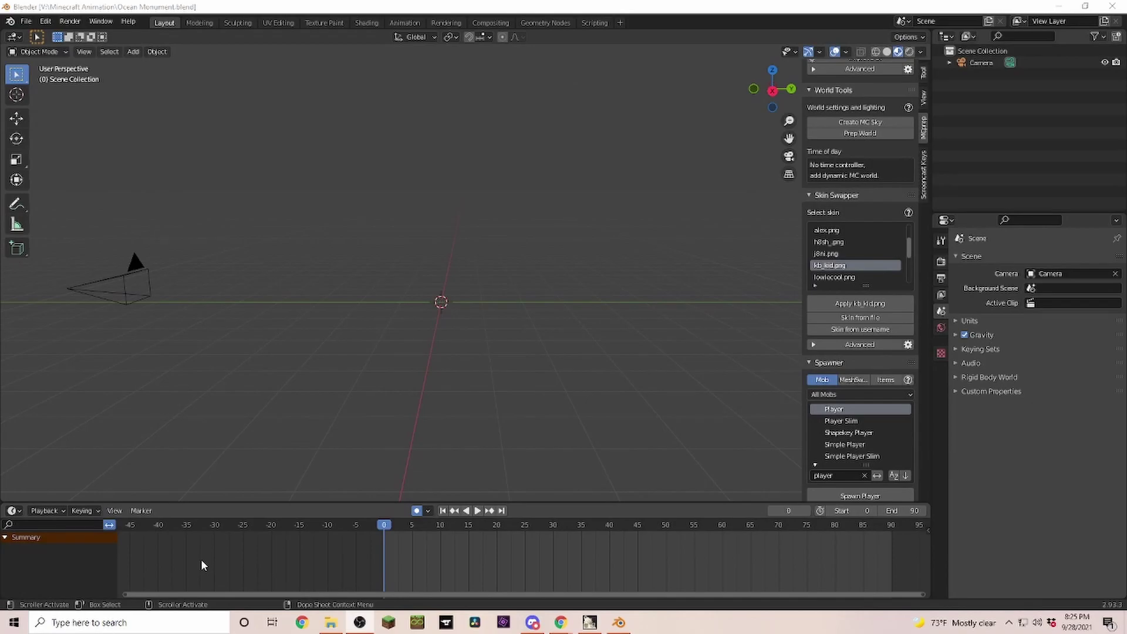
pyautogui.click(25, 22)
pyautogui.moveTo(66, 179)
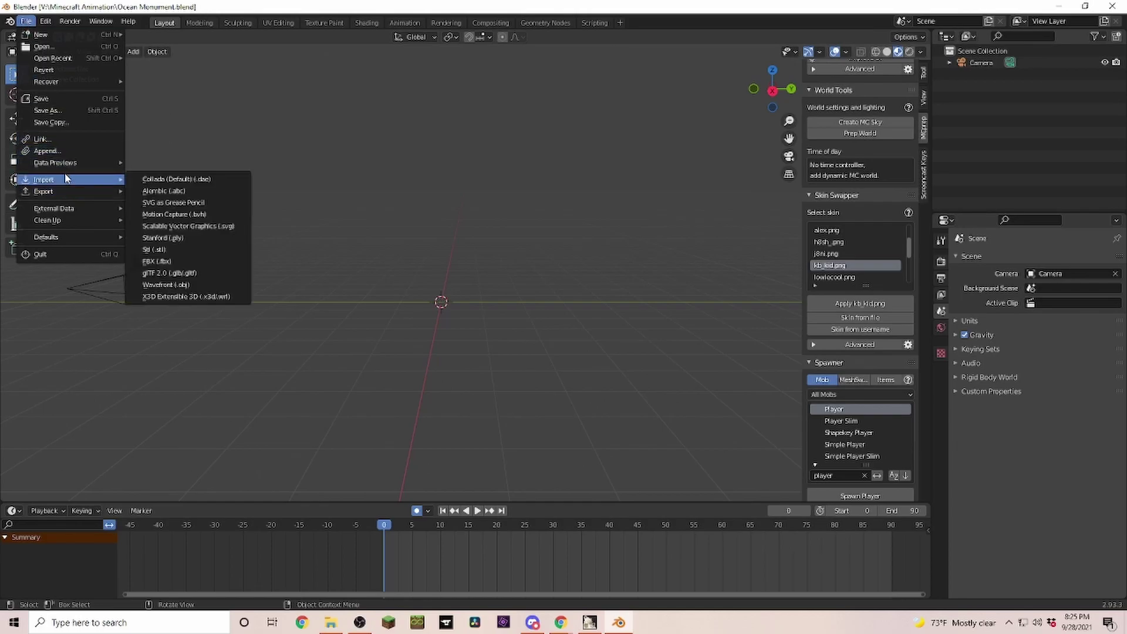
pyautogui.click(169, 286)
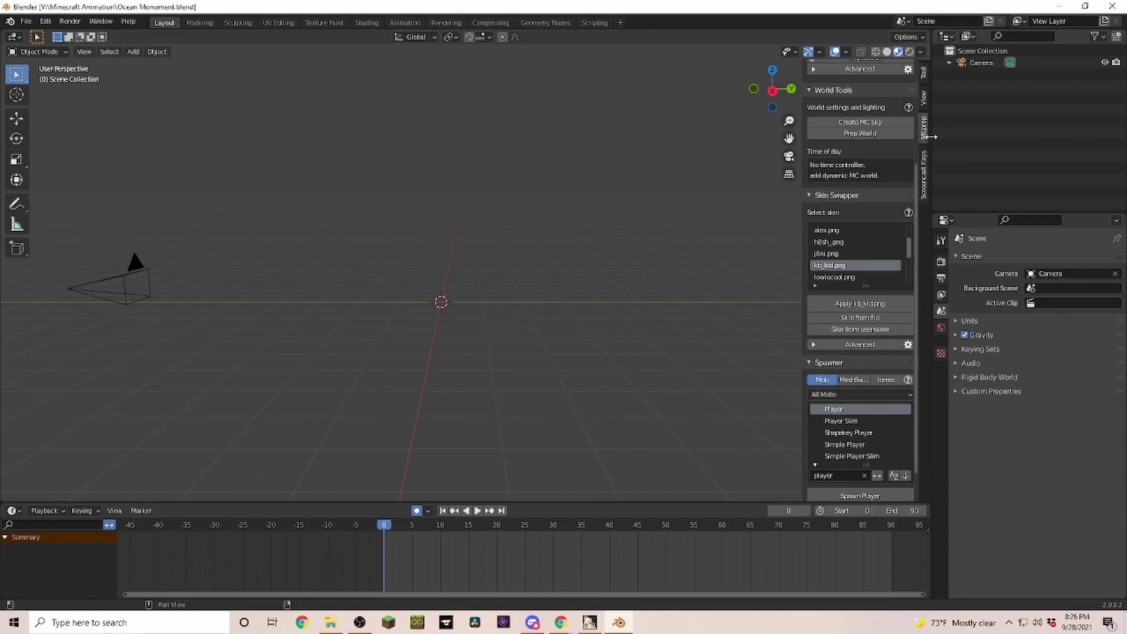
# - In Blender, import ocean Monument.obj from the Minecraft Animation folder using MCprep's OBJ world import
pyautogui.scroll(5, 927, 129)
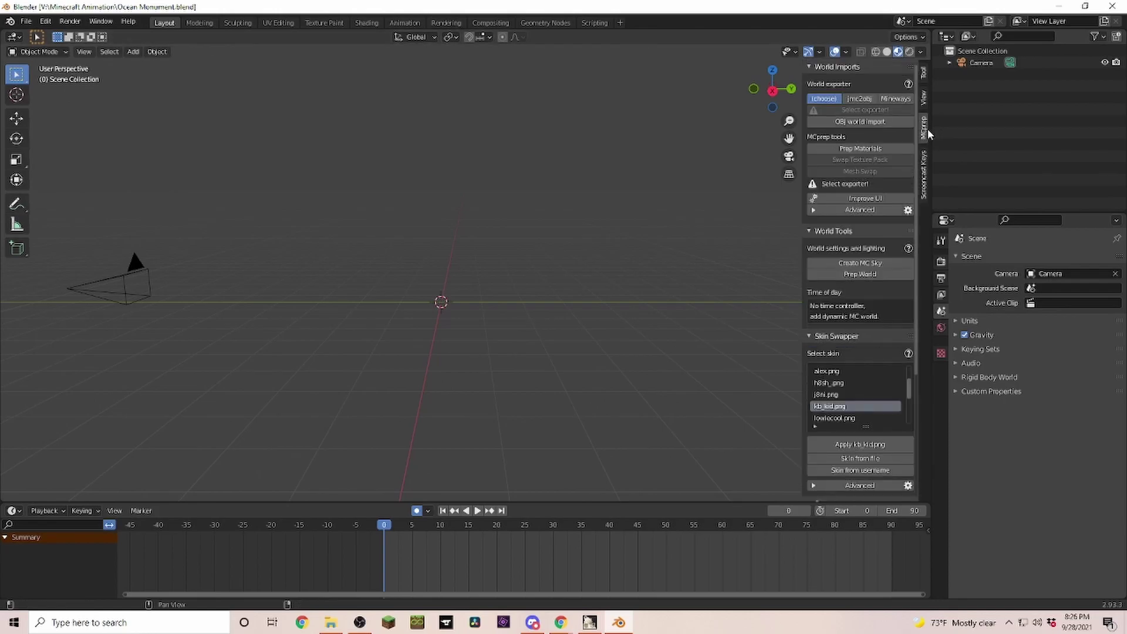
pyautogui.click(851, 121)
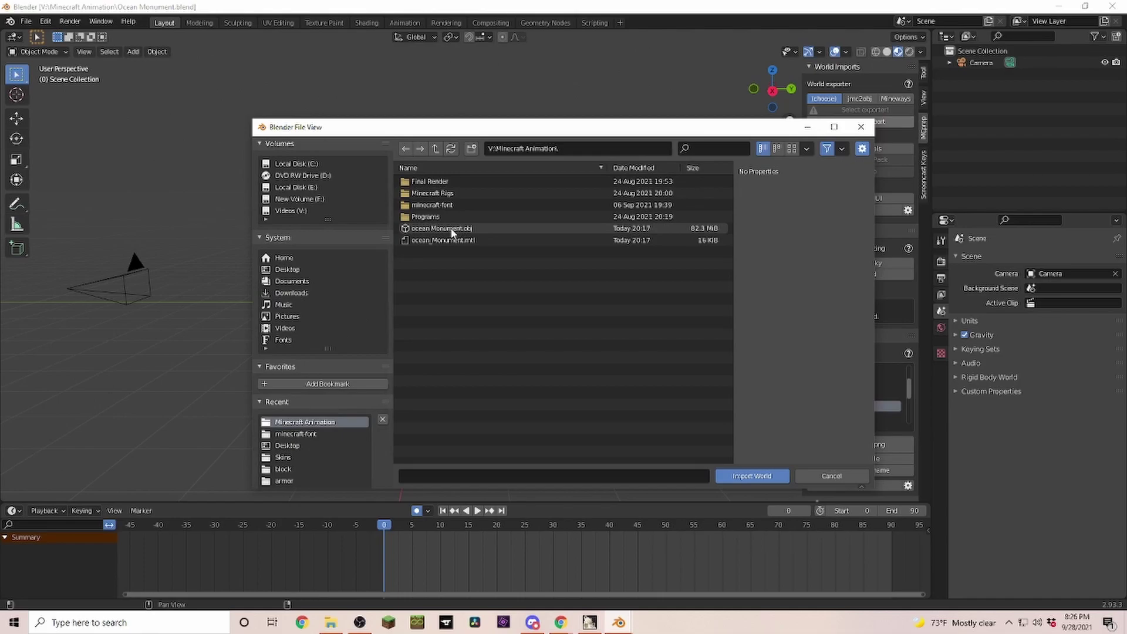
pyautogui.click(446, 231)
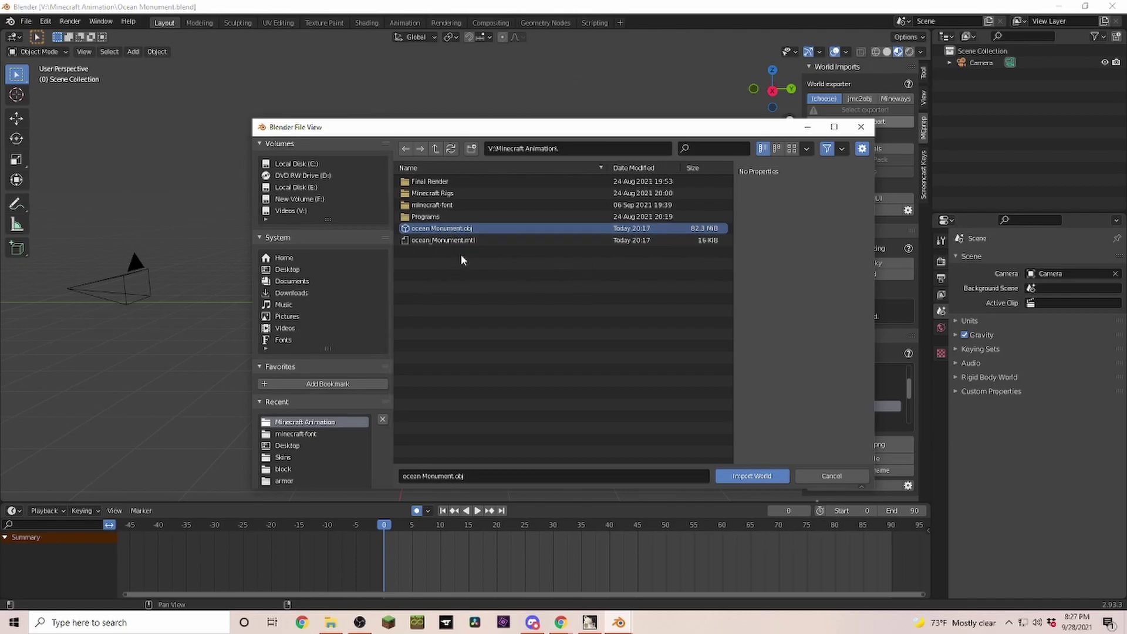
pyautogui.click(759, 477)
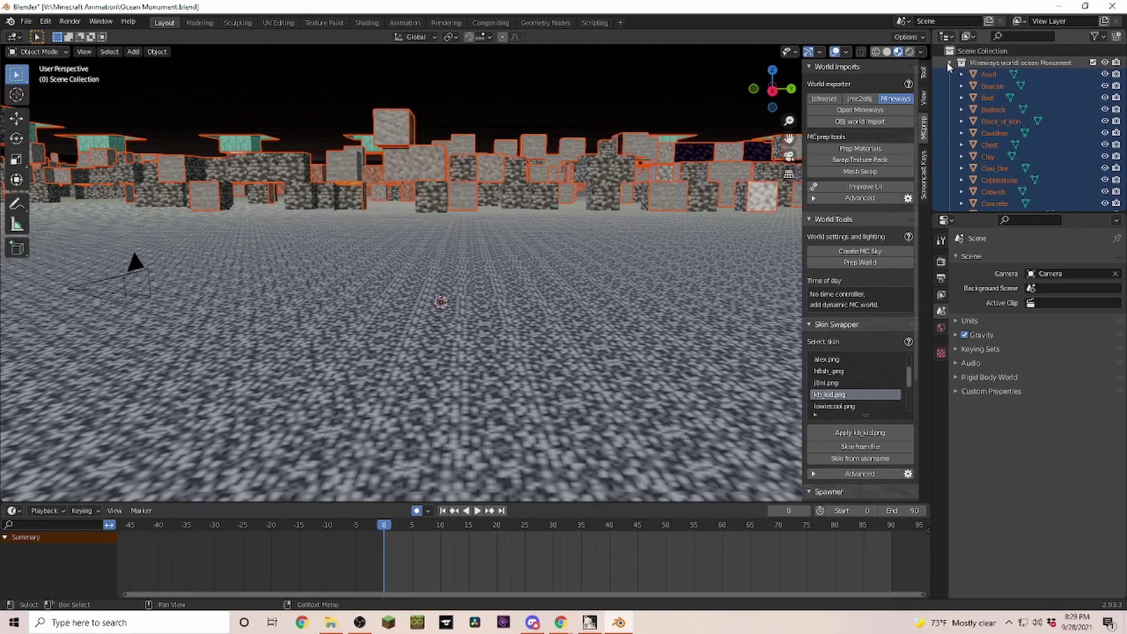
# - Examine the imported world's list of block objects, hiding Oak_Leaves in the viewport and showing it again
pyautogui.scroll(-3, 949, 60)
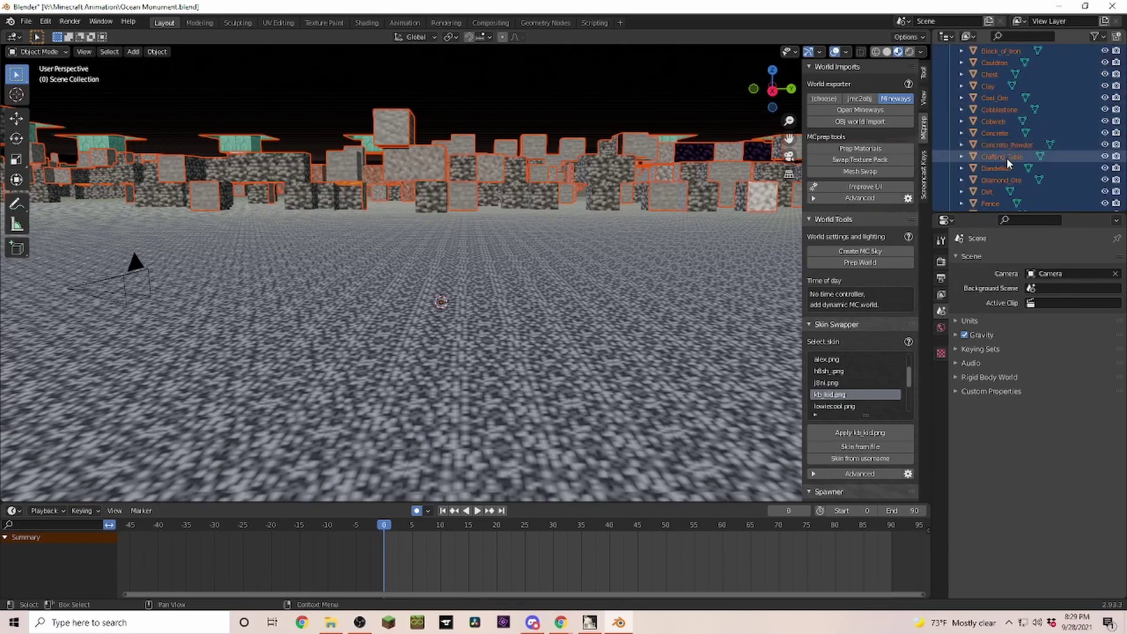
pyautogui.scroll(2, 1007, 158)
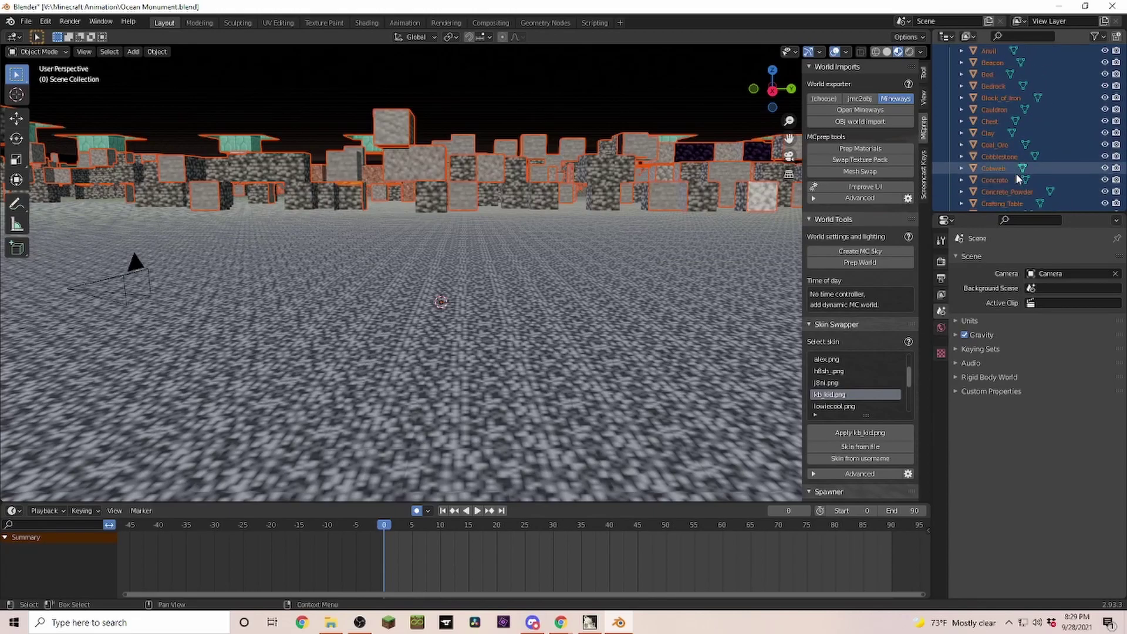
pyautogui.scroll(-15, 1011, 175)
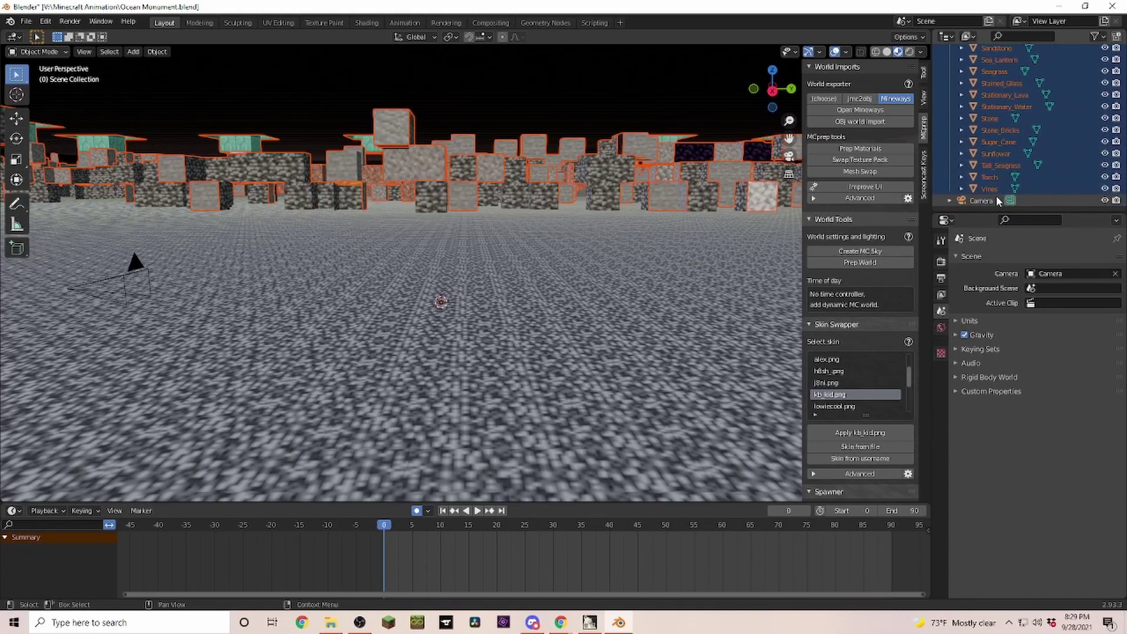
pyautogui.scroll(8, 997, 141)
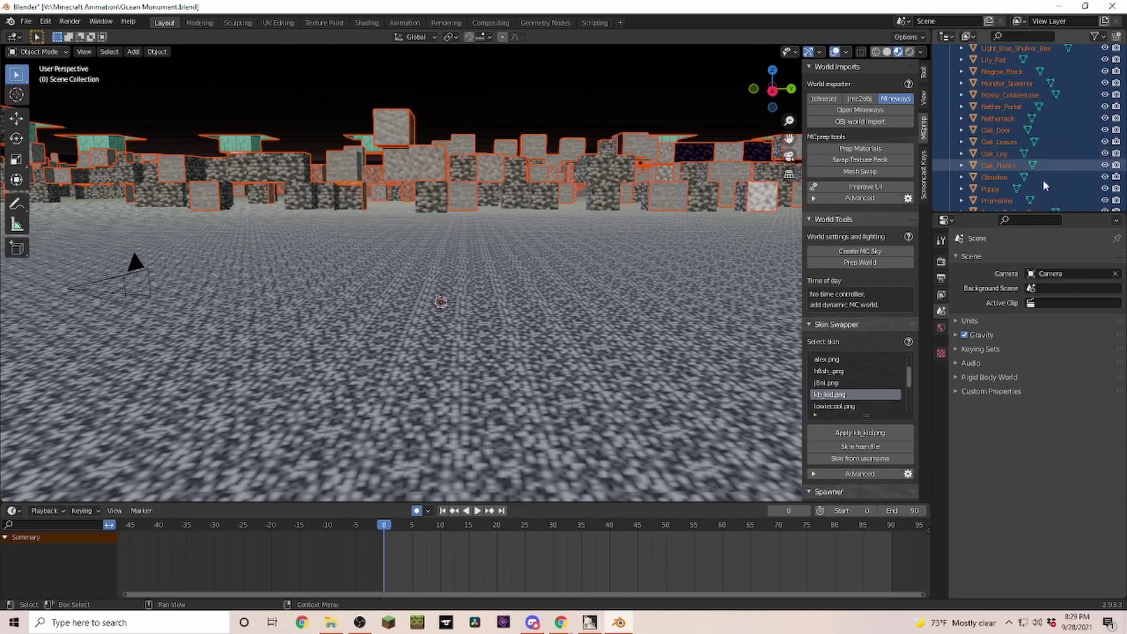
pyautogui.click(1104, 142)
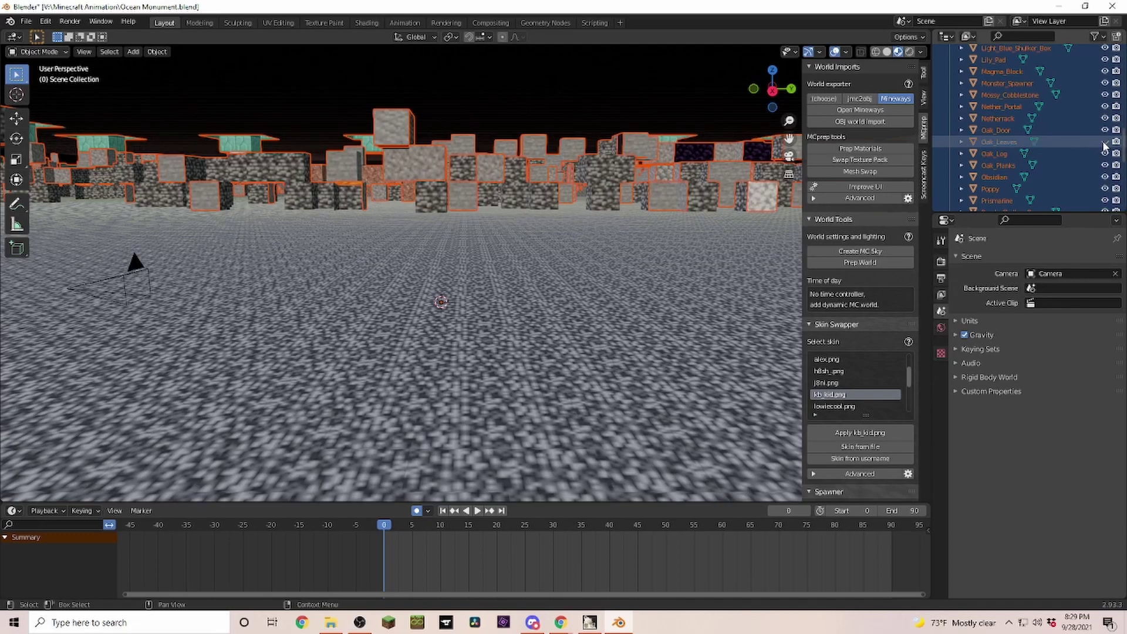
pyautogui.click(1103, 143)
pyautogui.scroll(5, 1025, 147)
# - Fly through the imported world to examine the cave blocks, the prismarine pillars, the stepped monument exterior and the surrounding floor
pyautogui.hotkey('shift', '`')
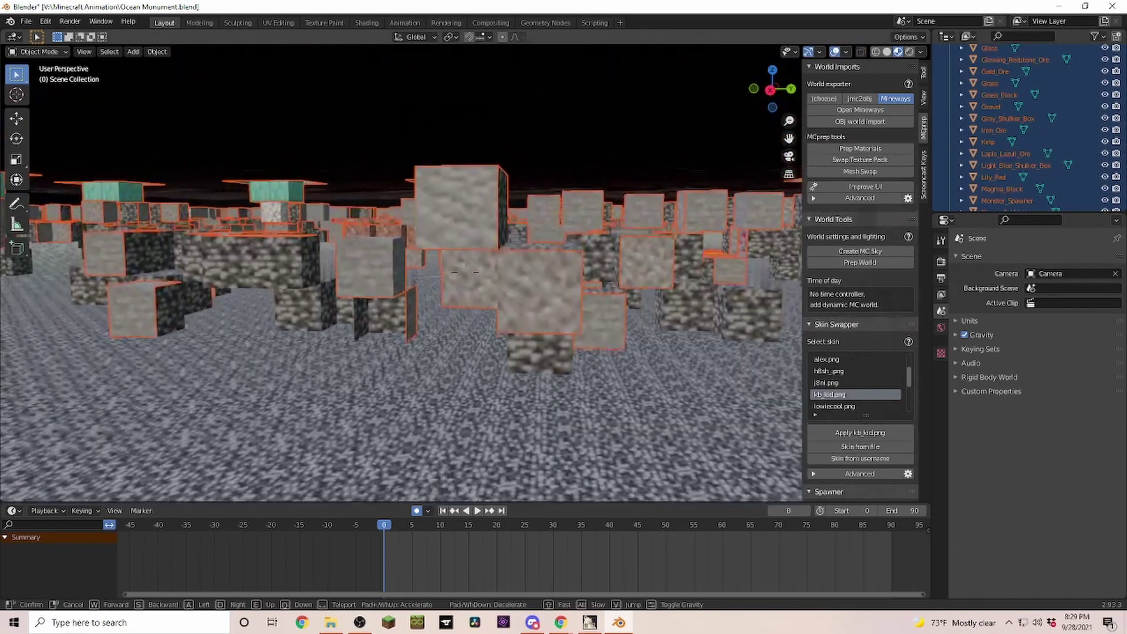
pyautogui.press('e')
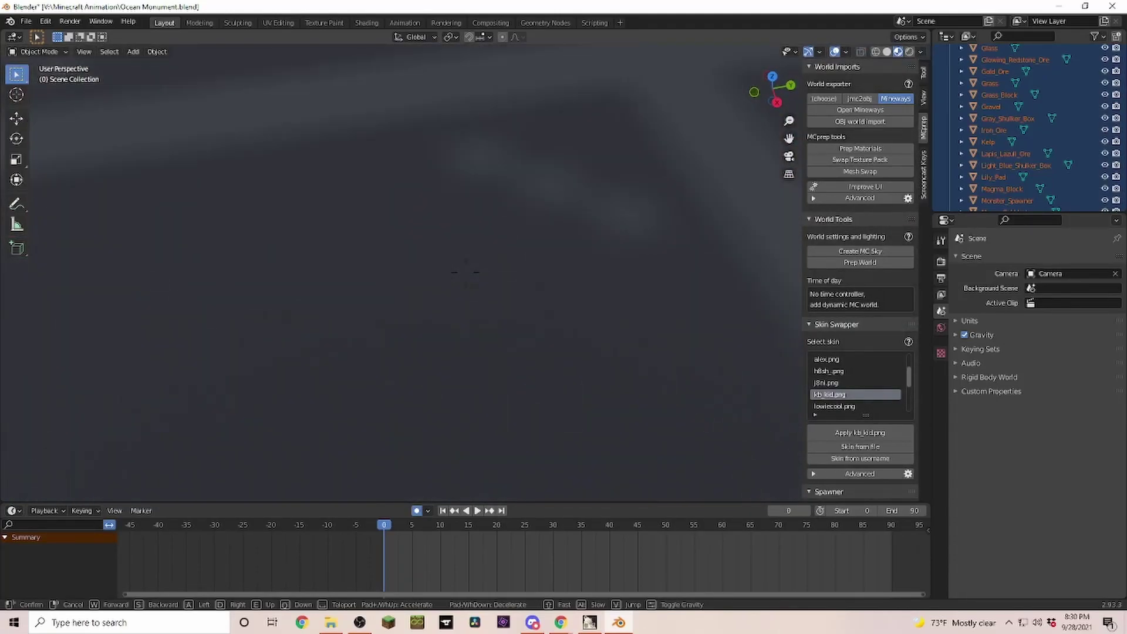
pyautogui.press('e')
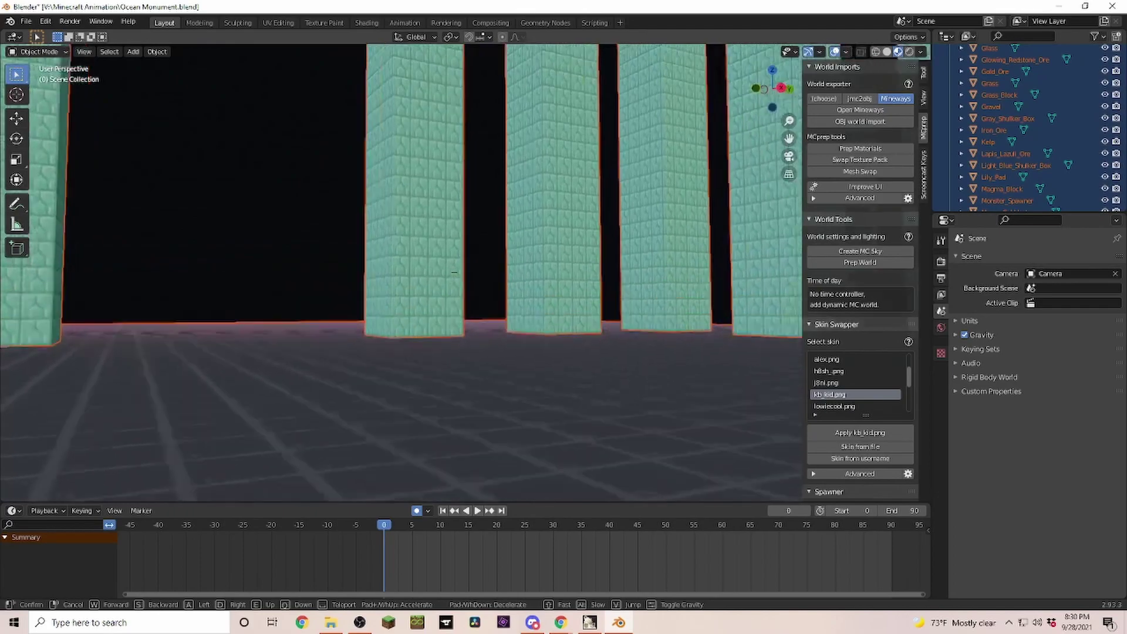
pyautogui.press('s')
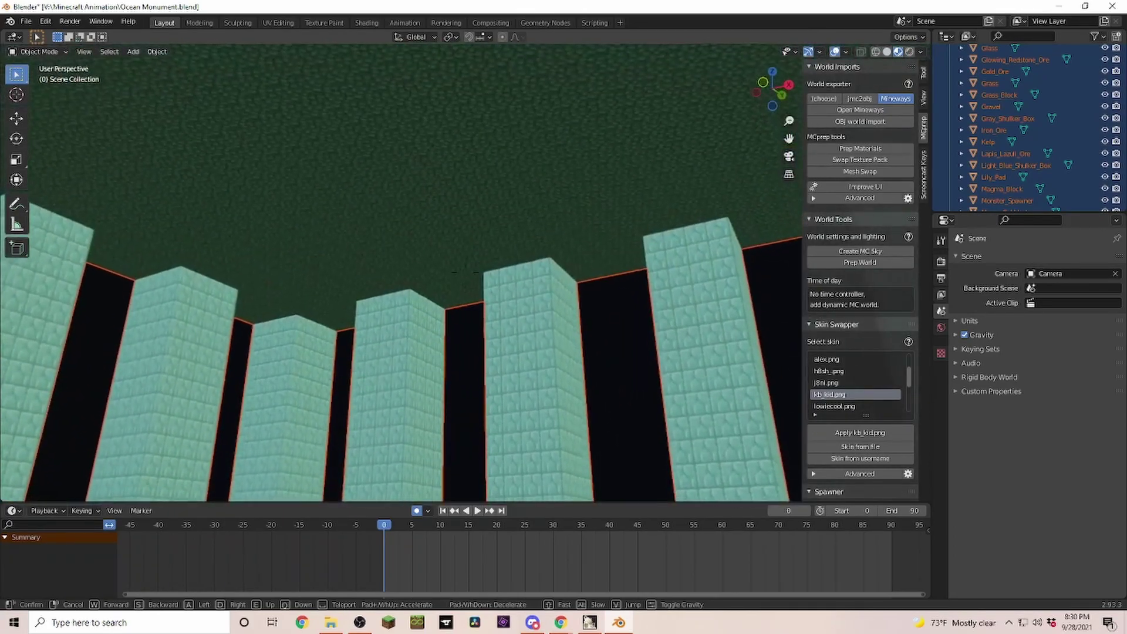
pyautogui.press('w')
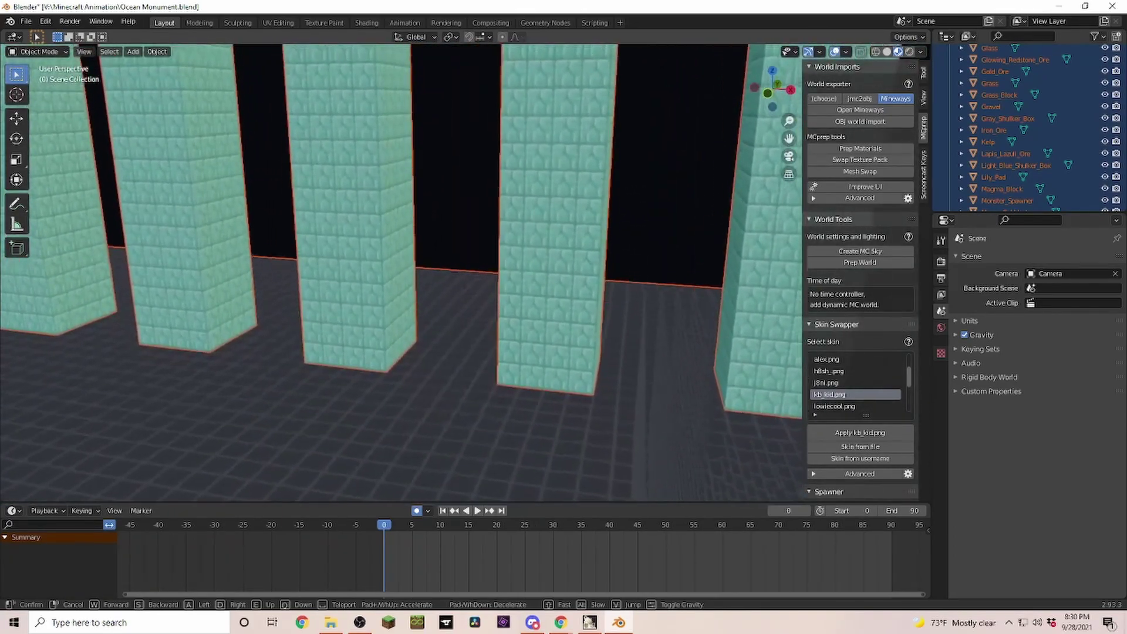
pyautogui.press('w')
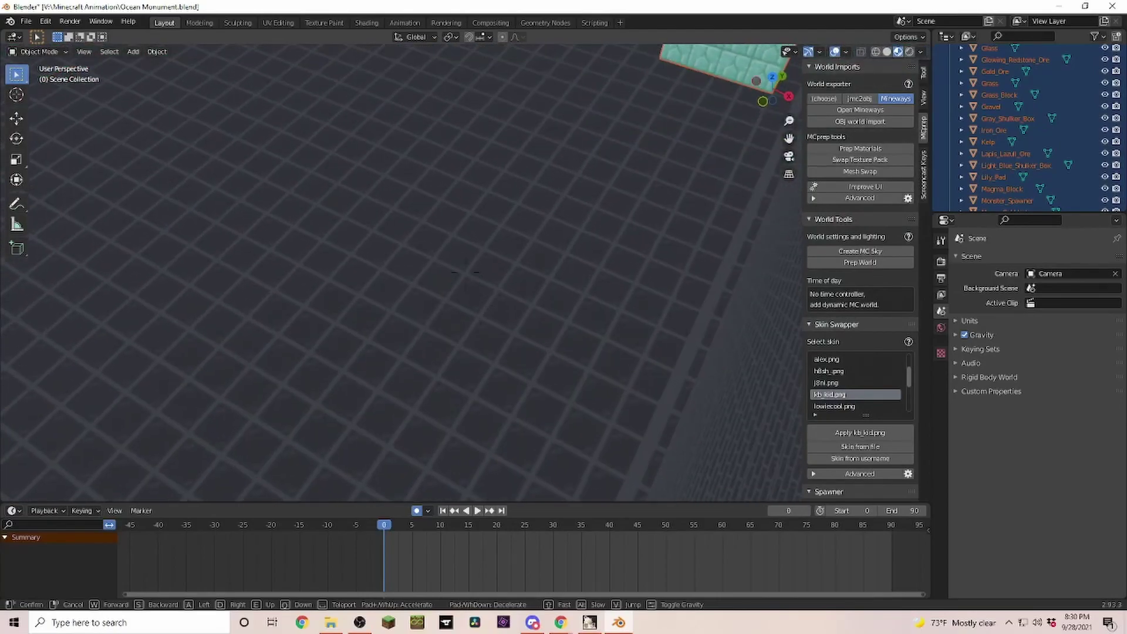
pyautogui.press('w')
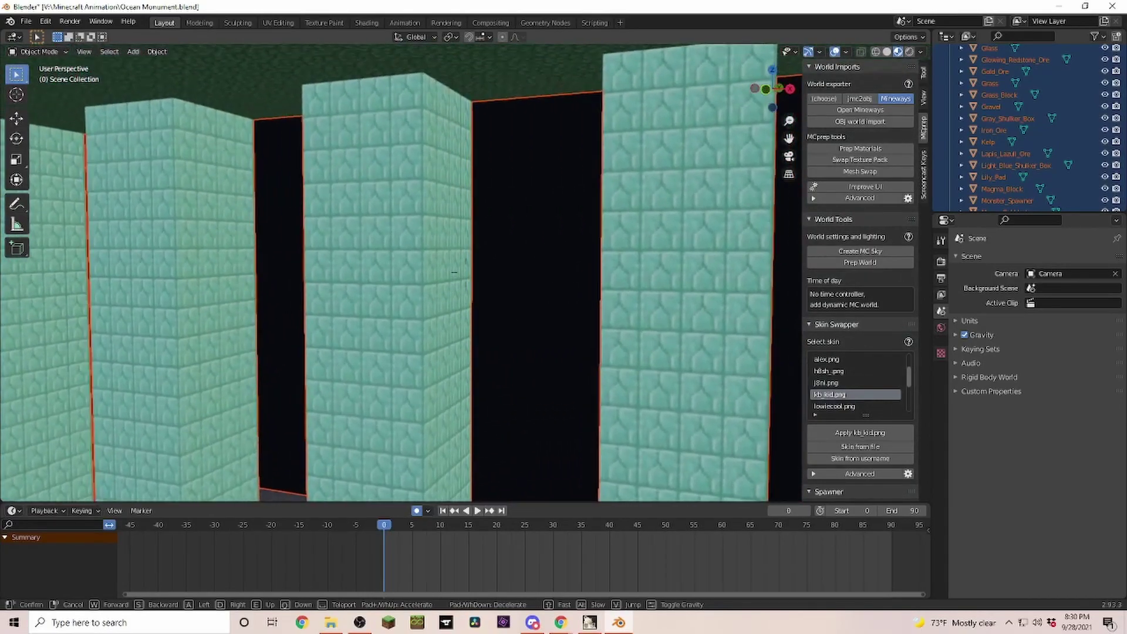
pyautogui.press('w')
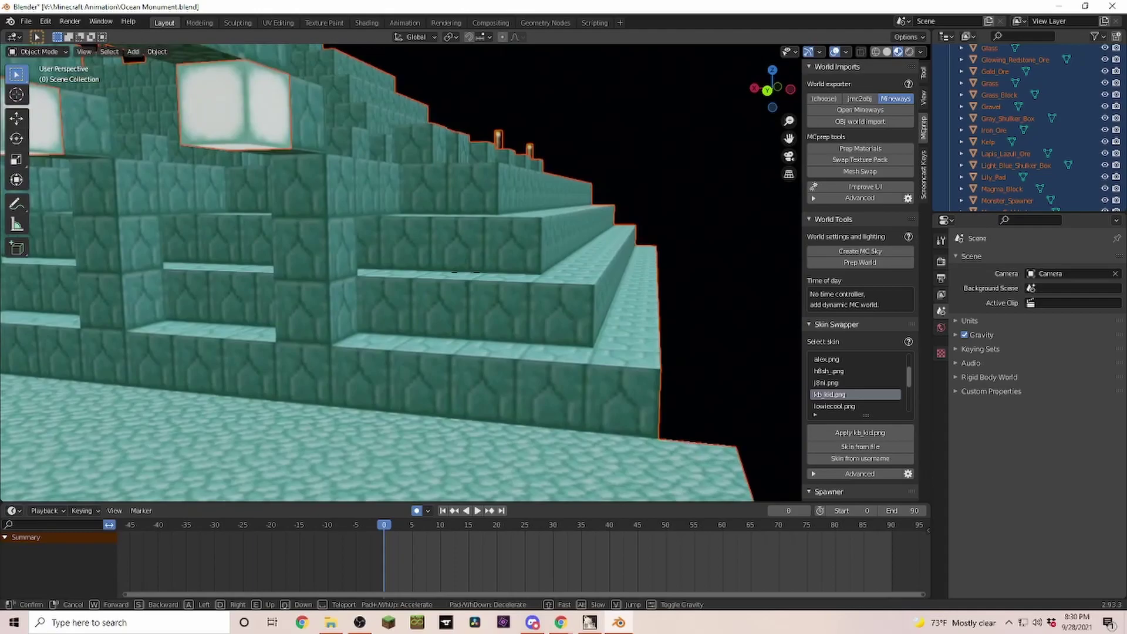
pyautogui.press('w')
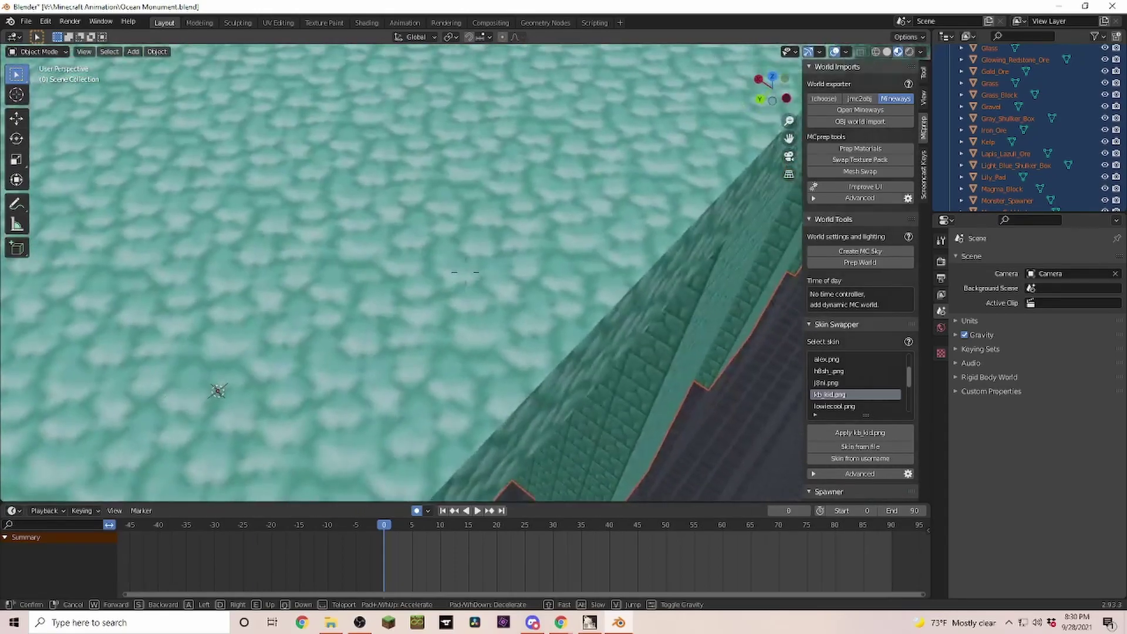
pyautogui.press('w')
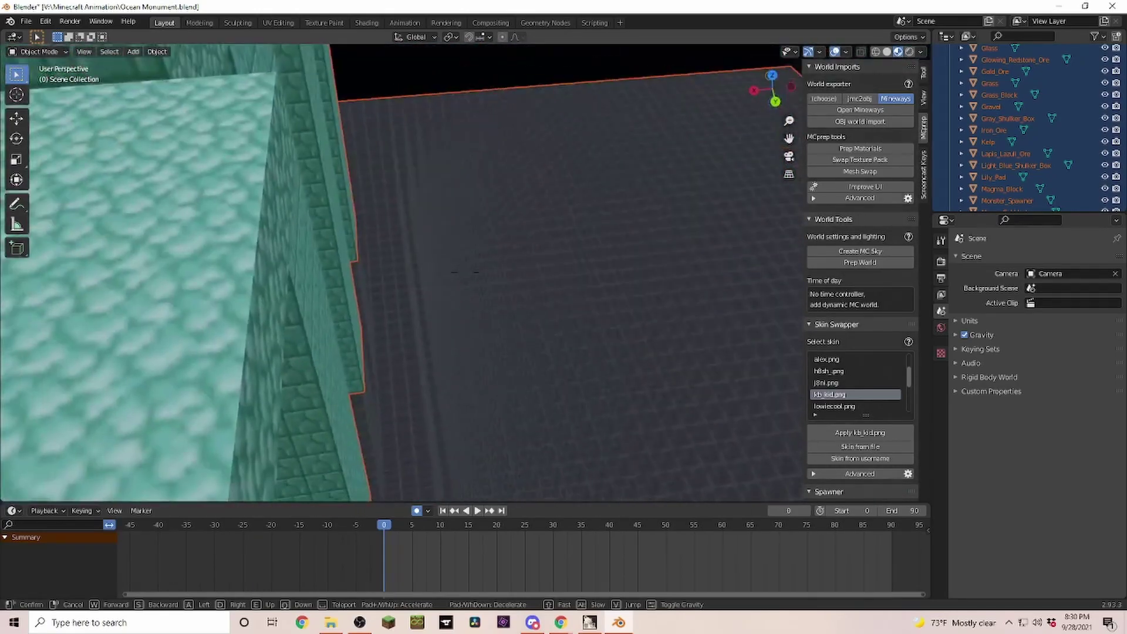
pyautogui.press('w')
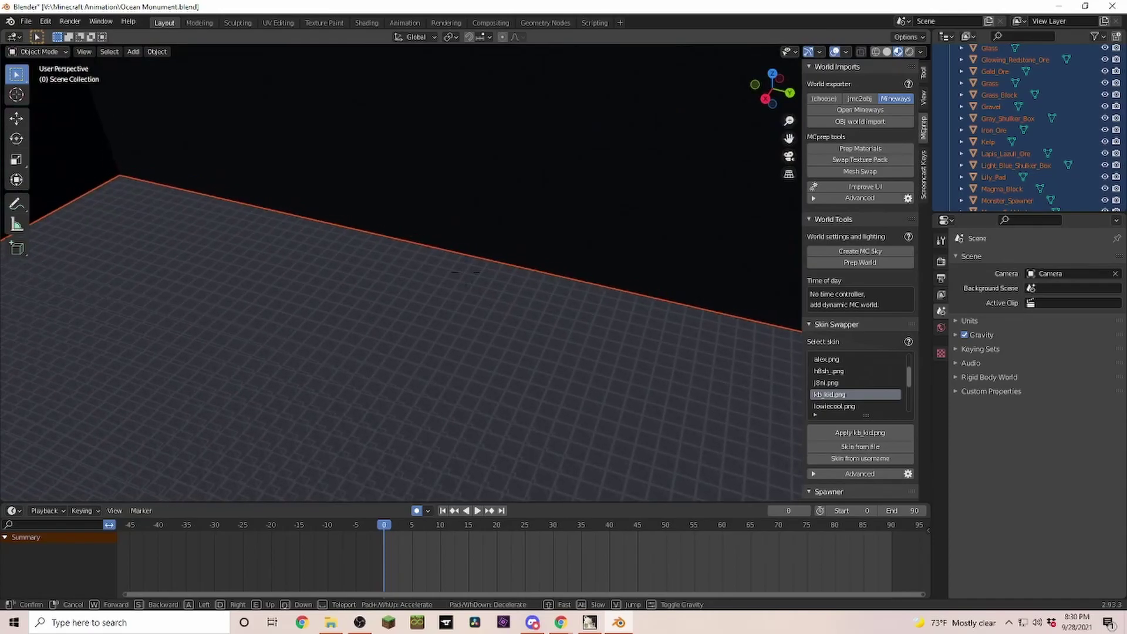
pyautogui.press('e')
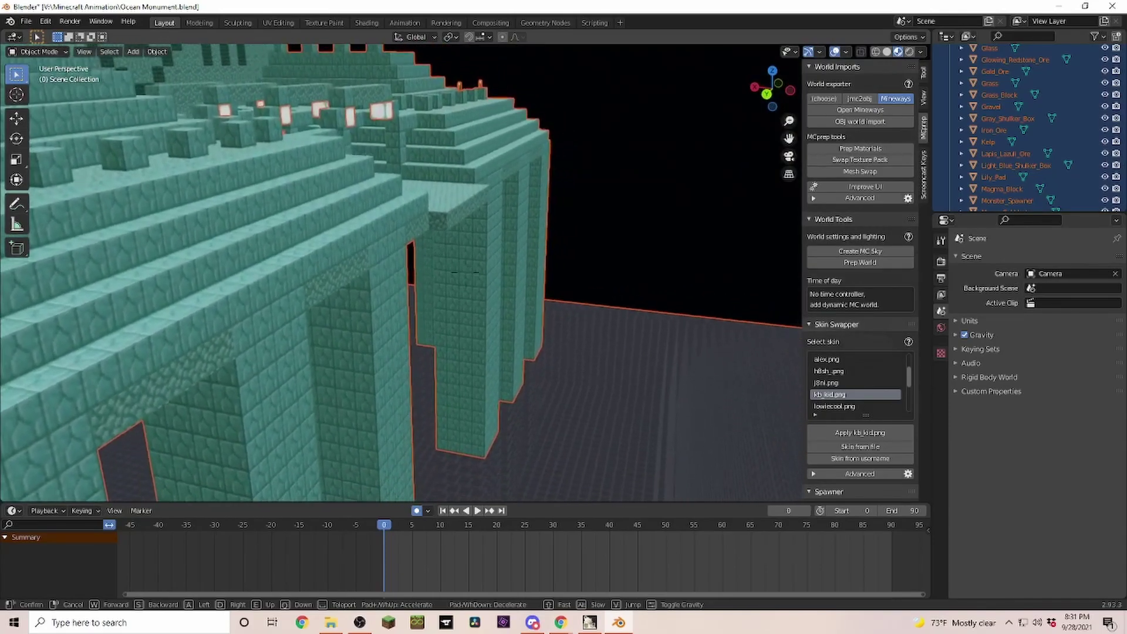
pyautogui.click(471, 279)
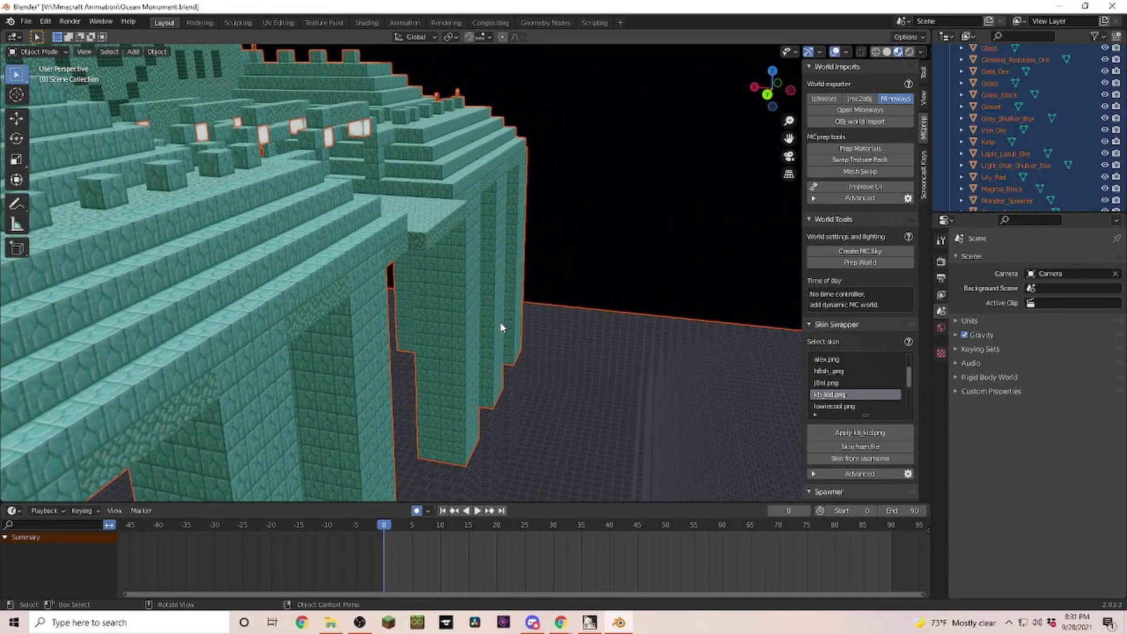
# - Make the Stained_Glass object active and run MCprep's Prep Materials on all the imported world objects
pyautogui.click(575, 362)
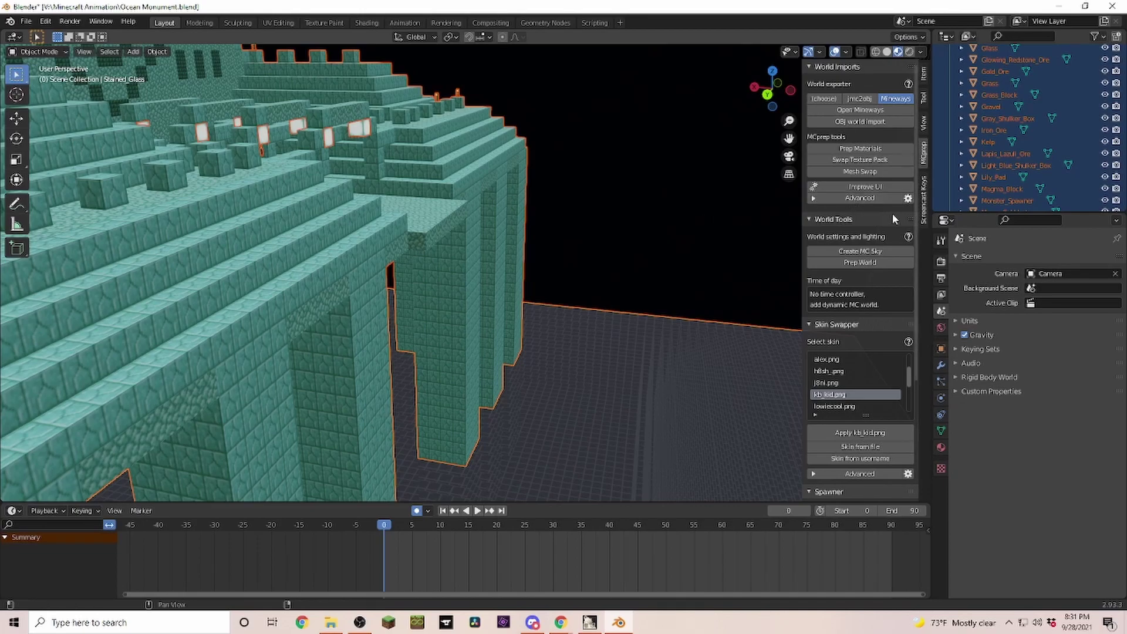
pyautogui.click(852, 149)
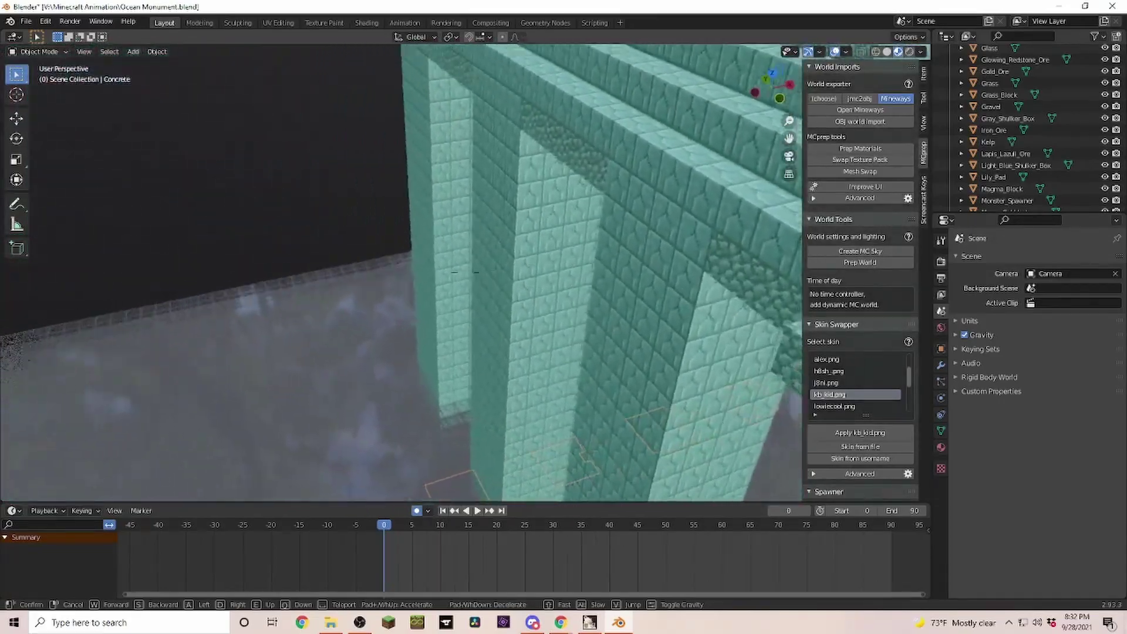
pyautogui.click(769, 232)
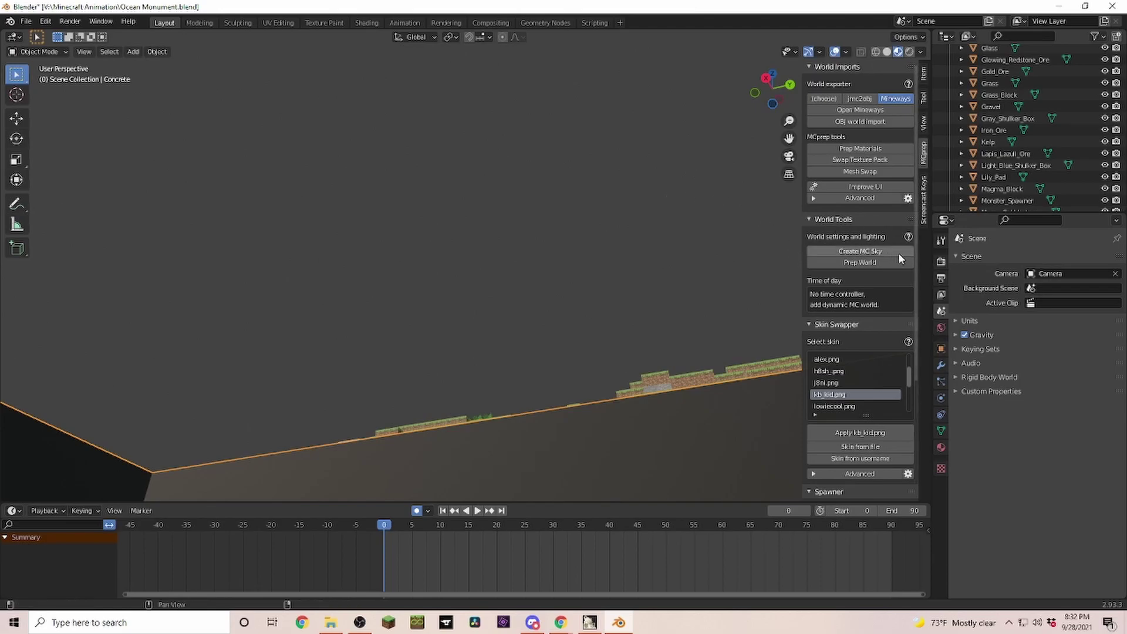
# - Create an MC Sky with dynamic sky and shader sun/moon, adding clouds and removing the initial suns
pyautogui.click(846, 253)
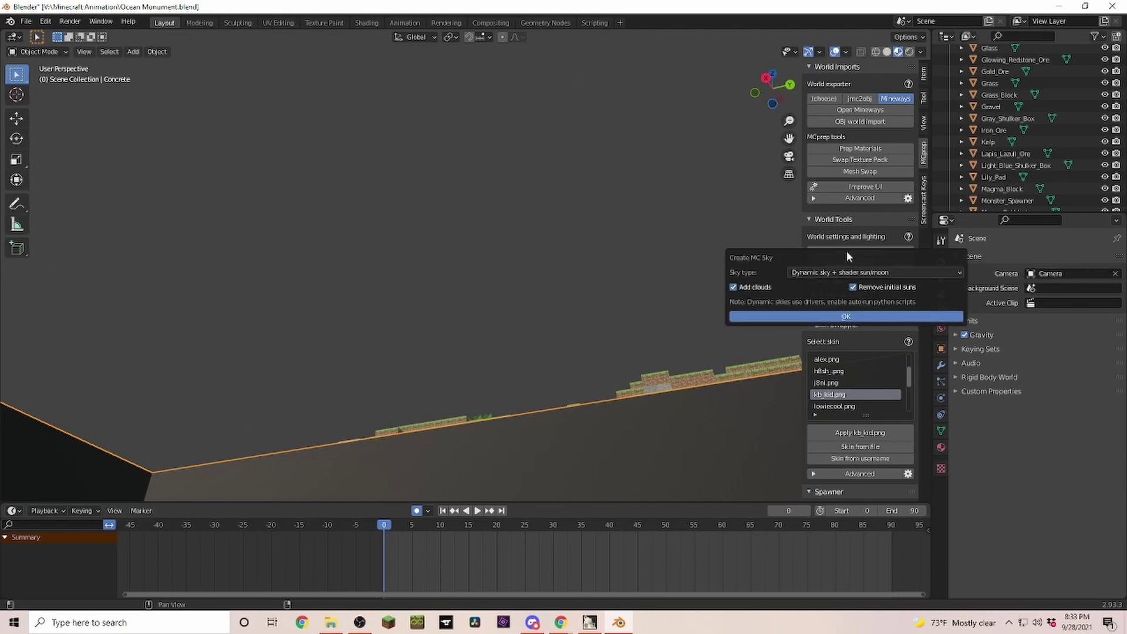
pyautogui.click(872, 275)
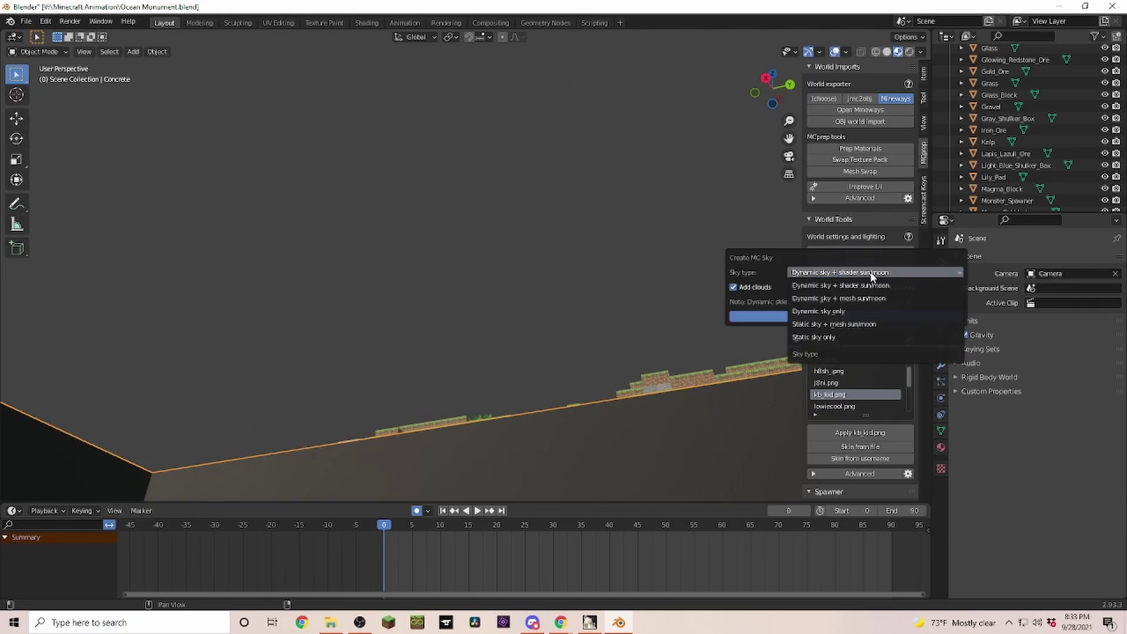
pyautogui.click(945, 273)
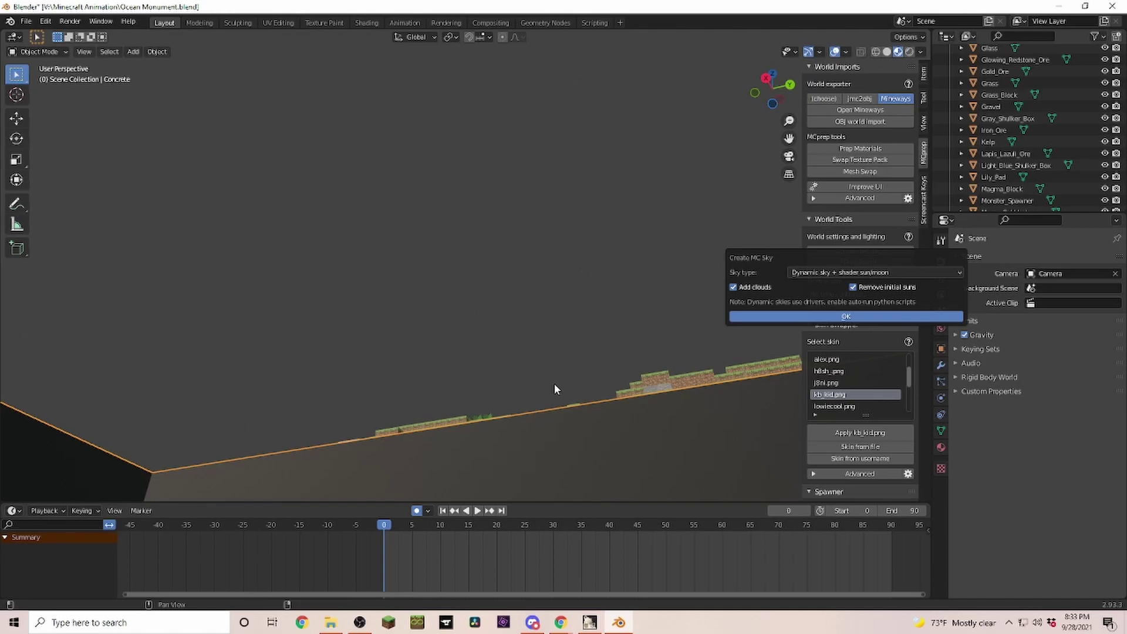
pyautogui.click(846, 317)
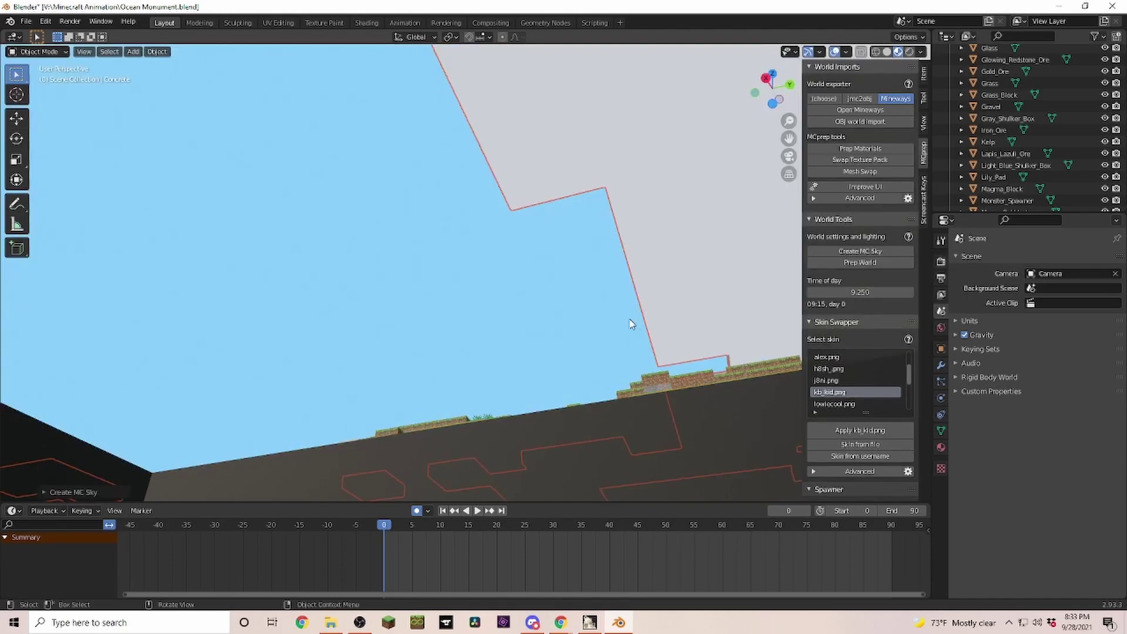
# - Set the sky's time of day to 12.210 and switch the viewport from rendered view to Material Preview shading
pyautogui.hotkey('shift', '`')
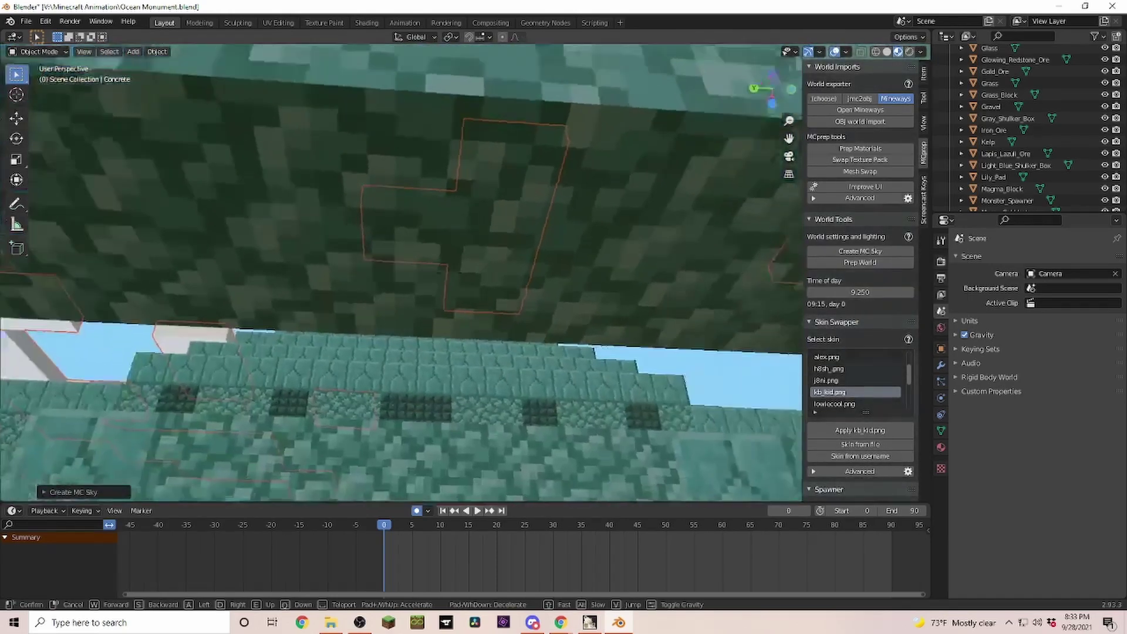
pyautogui.press('w')
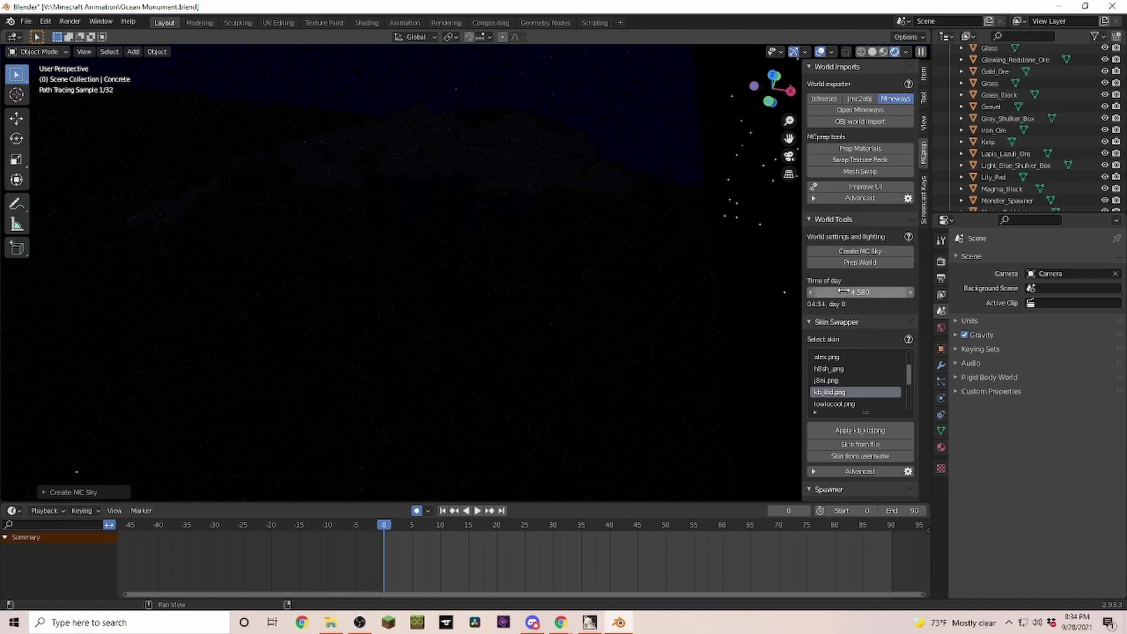
pyautogui.moveTo(861, 292); pyautogui.dragTo(911, 292)
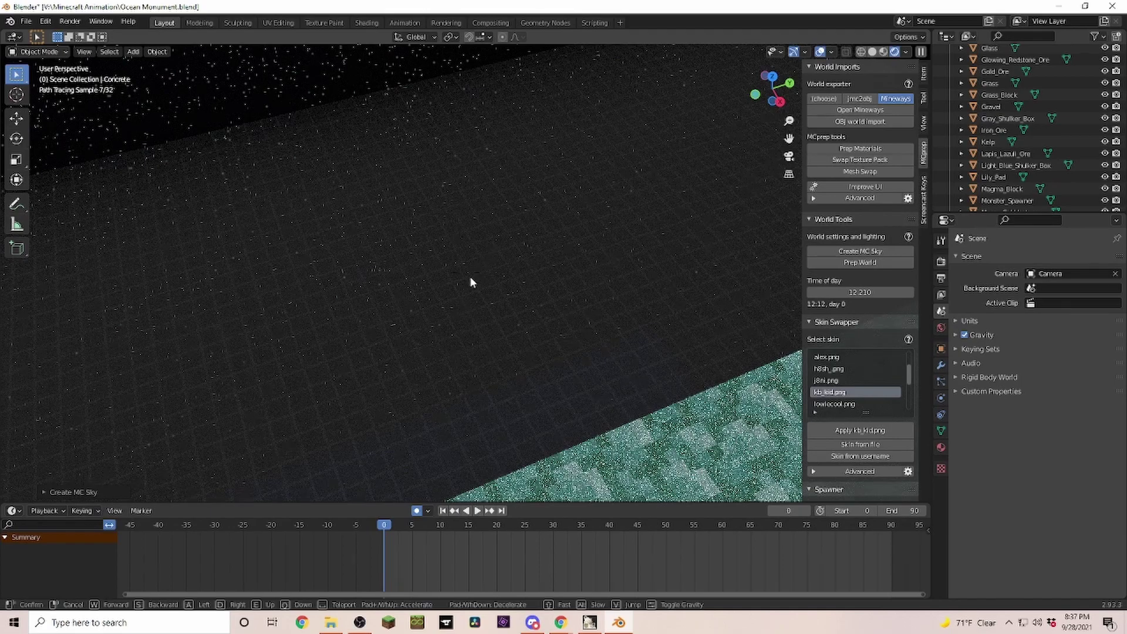
pyautogui.moveTo(470, 277); pyautogui.dragTo(470, 305, button='middle')
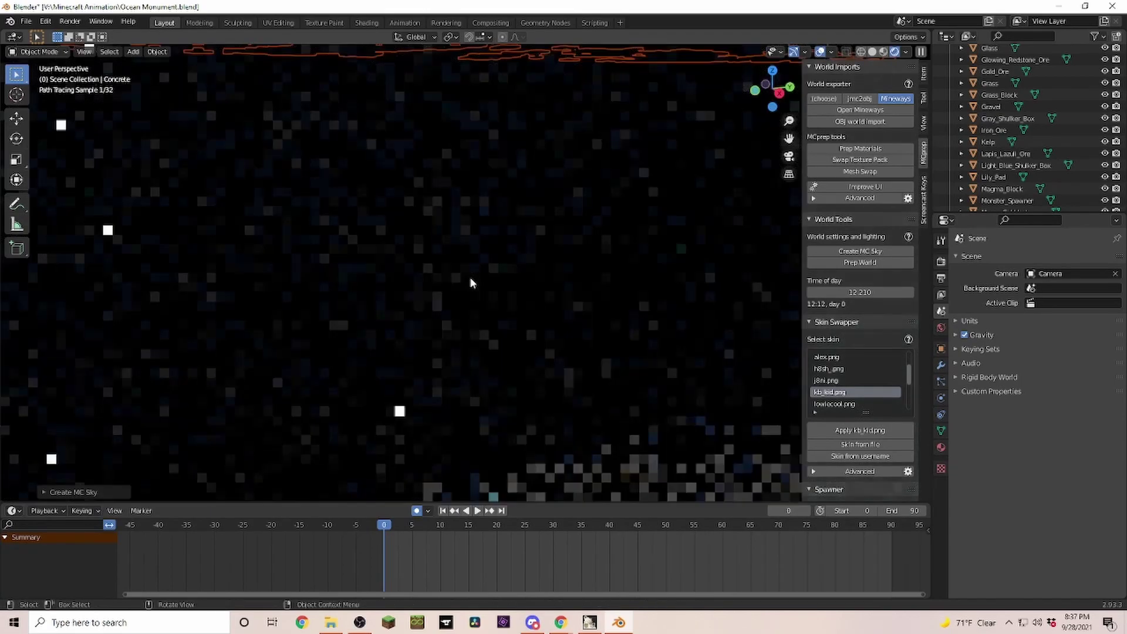
pyautogui.click(884, 53)
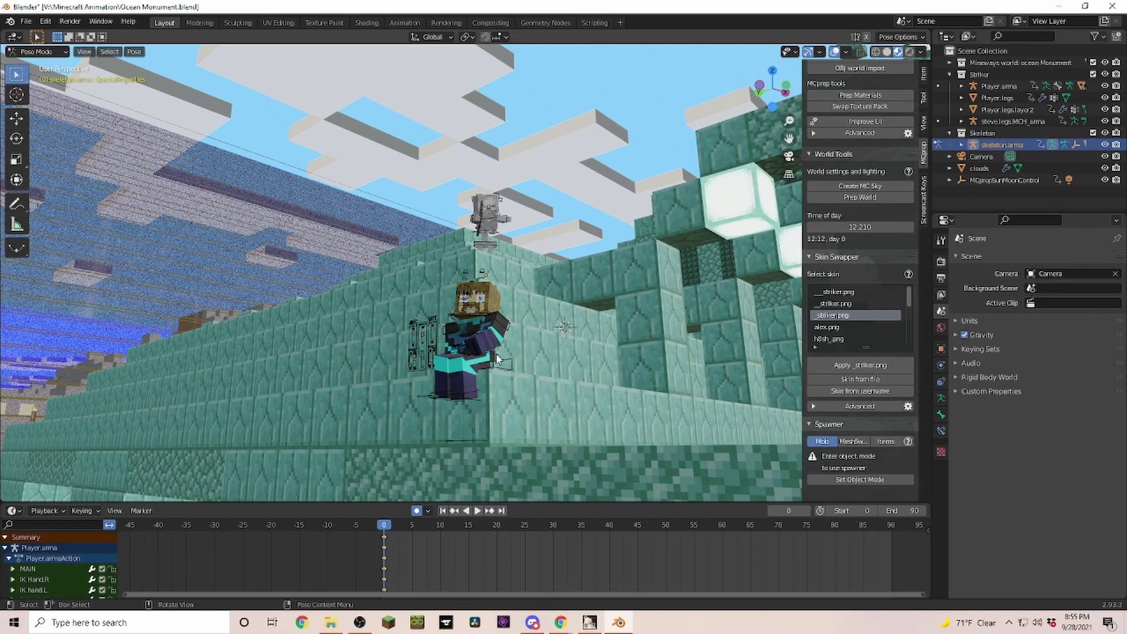
# - Examine the player and skeleton rigs on the monument's steps and the walkway beside them from several angles
pyautogui.moveTo(649, 353); pyautogui.dragTo(625, 334, button='middle')
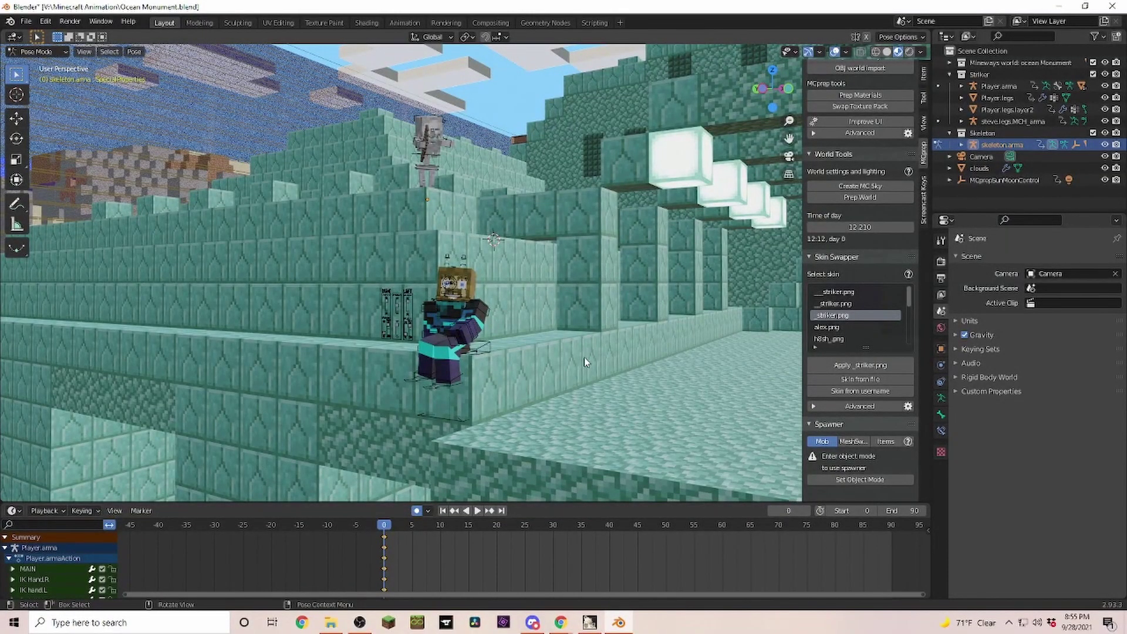
pyautogui.moveTo(633, 307); pyautogui.dragTo(611, 421, button='middle')
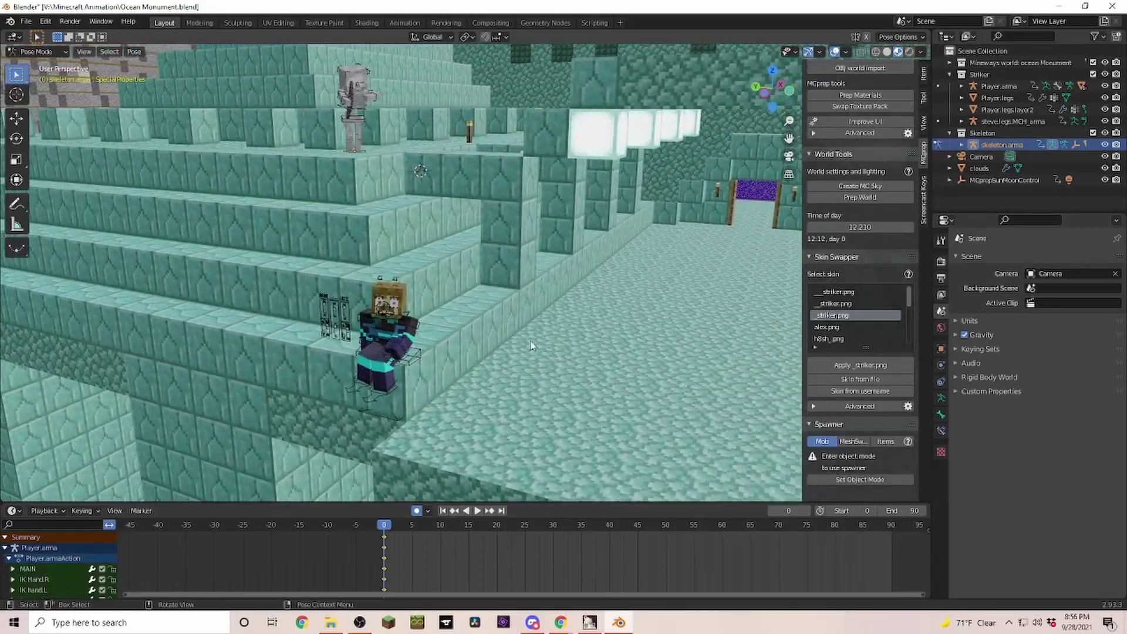
pyautogui.moveTo(224, 295); pyautogui.dragTo(622, 407, button='middle')
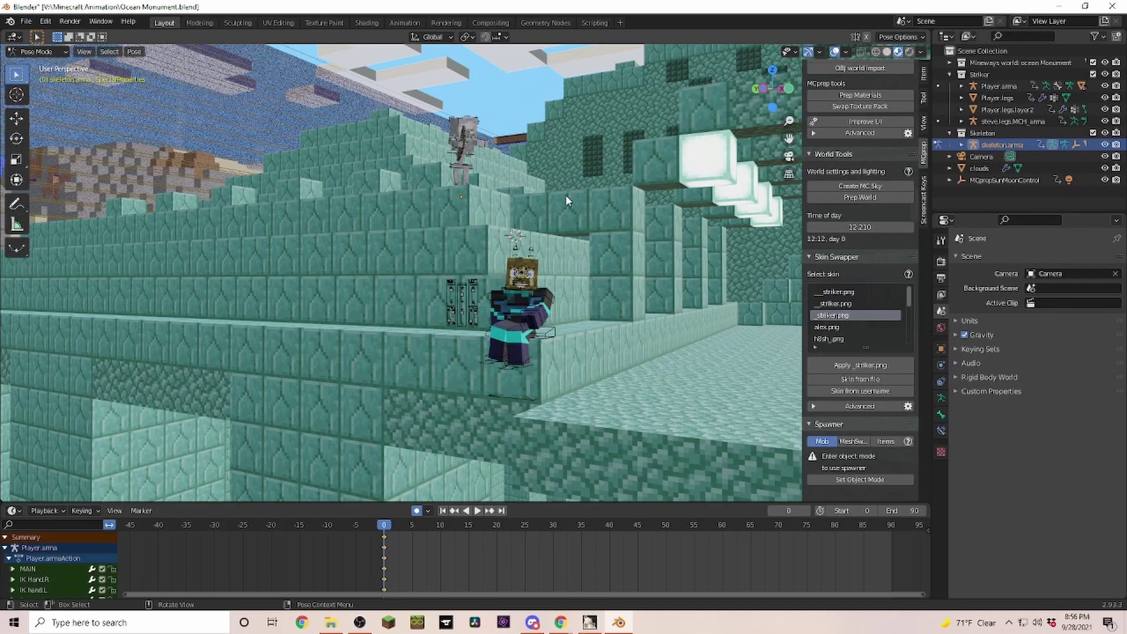
pyautogui.moveTo(565, 192); pyautogui.dragTo(543, 242, button='middle')
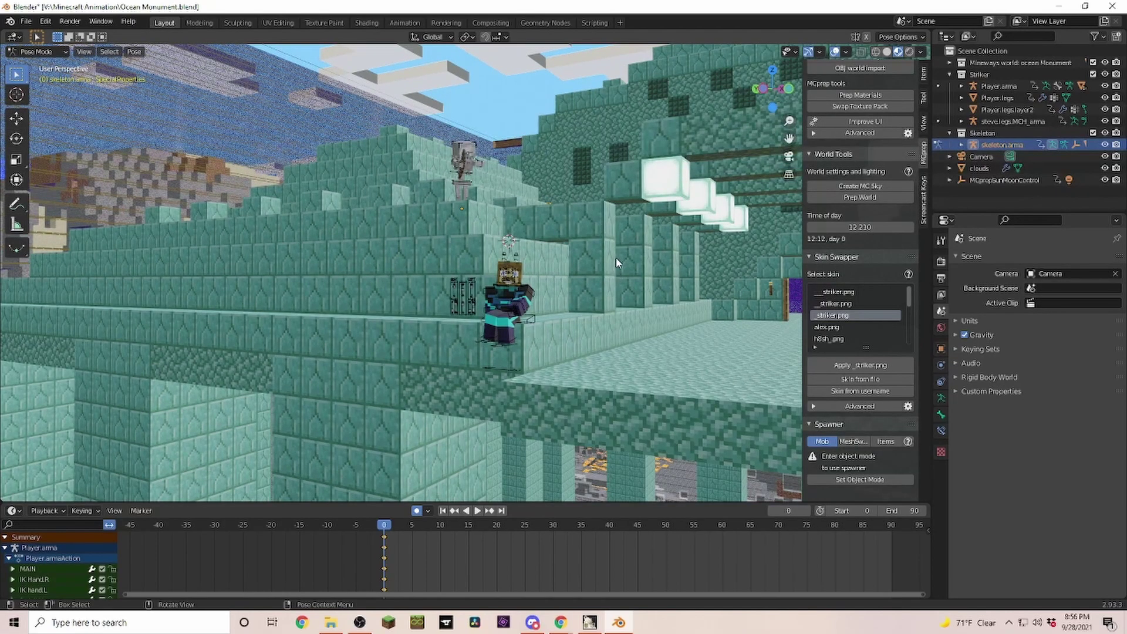
pyautogui.moveTo(616, 261)
pyautogui.mouseDown(button='middle')
pyautogui.moveTo(686, 312)
pyautogui.moveTo(682, 274)
pyautogui.moveTo(577, 279)
pyautogui.moveTo(593, 277)
pyautogui.moveTo(519, 248)
pyautogui.moveTo(606, 280)
pyautogui.mouseUp(button='middle')
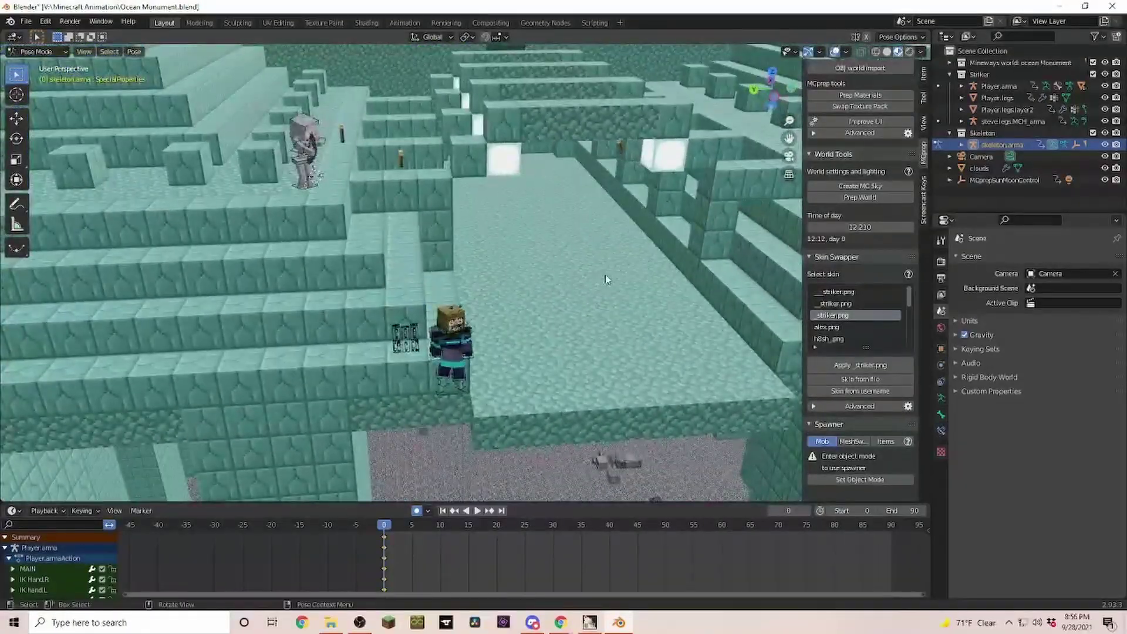
pyautogui.moveTo(372, 269); pyautogui.dragTo(481, 238, button='middle')
pyautogui.moveTo(426, 276); pyautogui.dragTo(394, 264, button='middle')
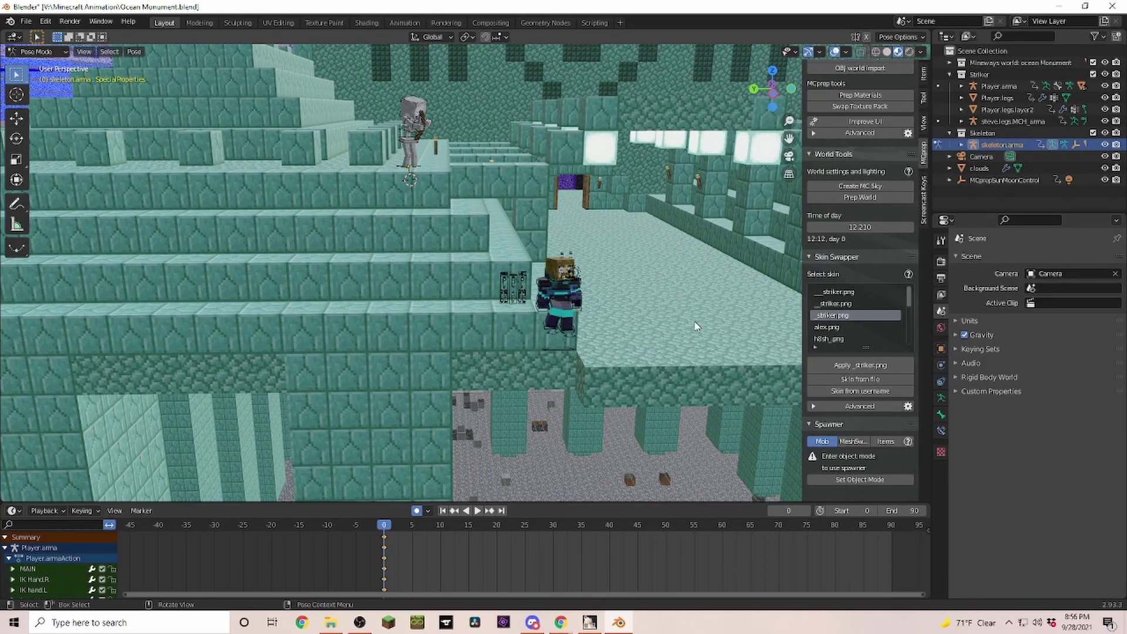
pyautogui.moveTo(695, 324); pyautogui.dragTo(640, 312, button='middle')
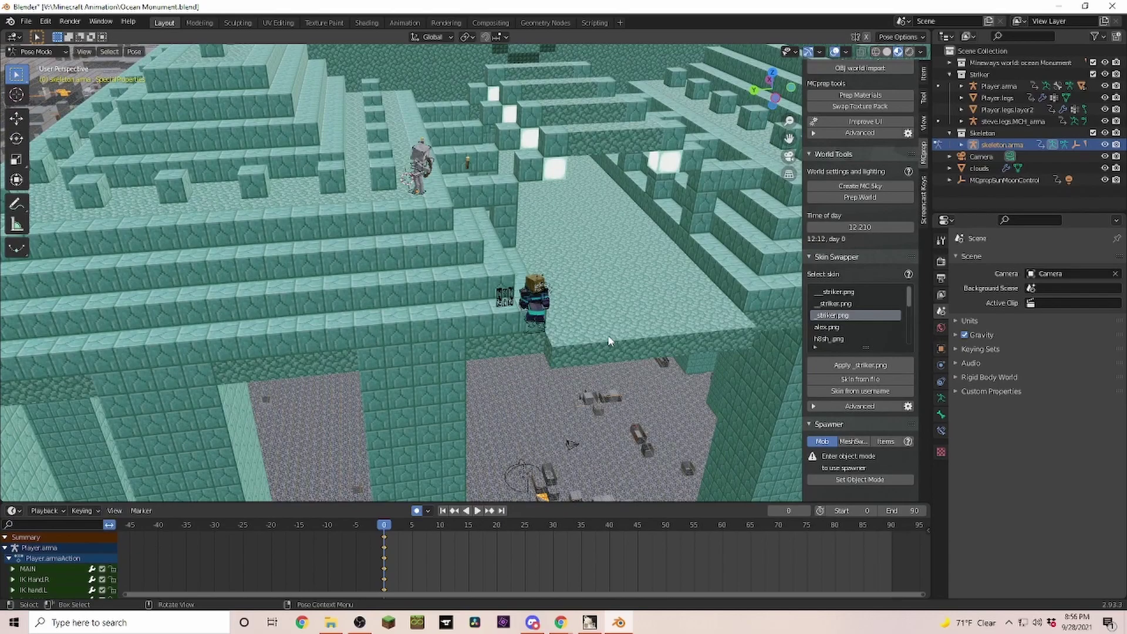
pyautogui.moveTo(619, 299); pyautogui.dragTo(486, 318, button='middle')
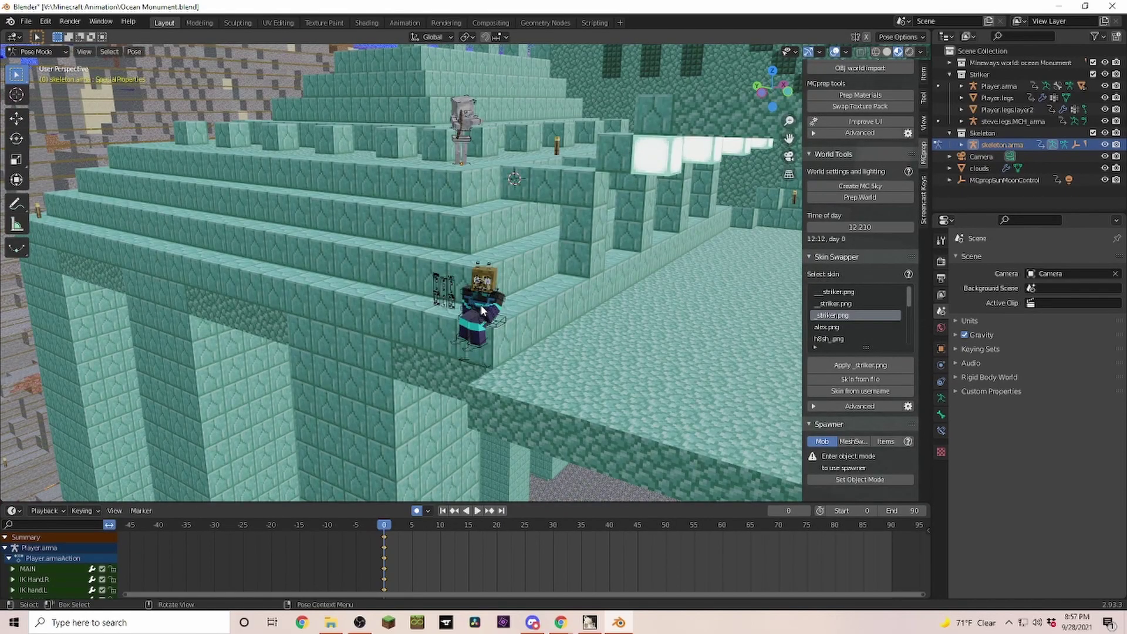